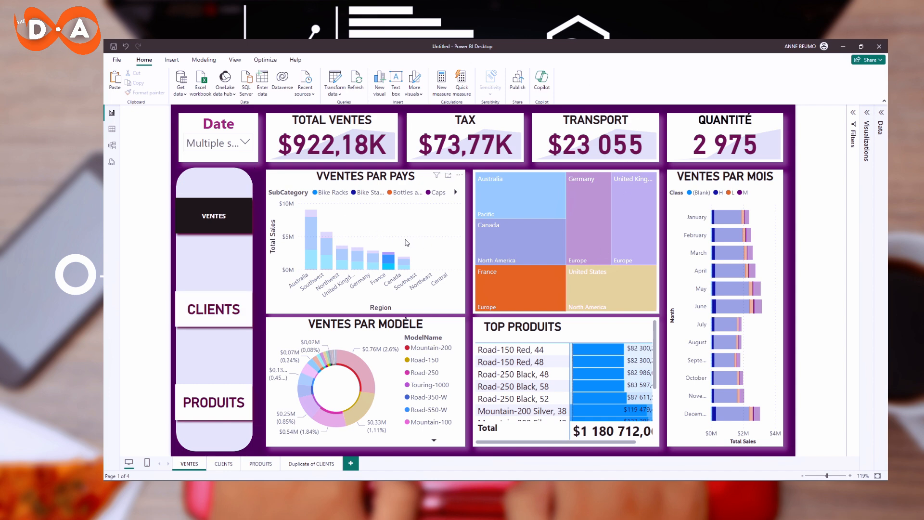
Test the dashboard by cross-filtering visuals and switching between the VENTES and CLIENTS pages with the navigation buttons.
{"action": "left_click", "coordinate": [396, 261]}
{"action": "left_click", "coordinate": [396, 261]}
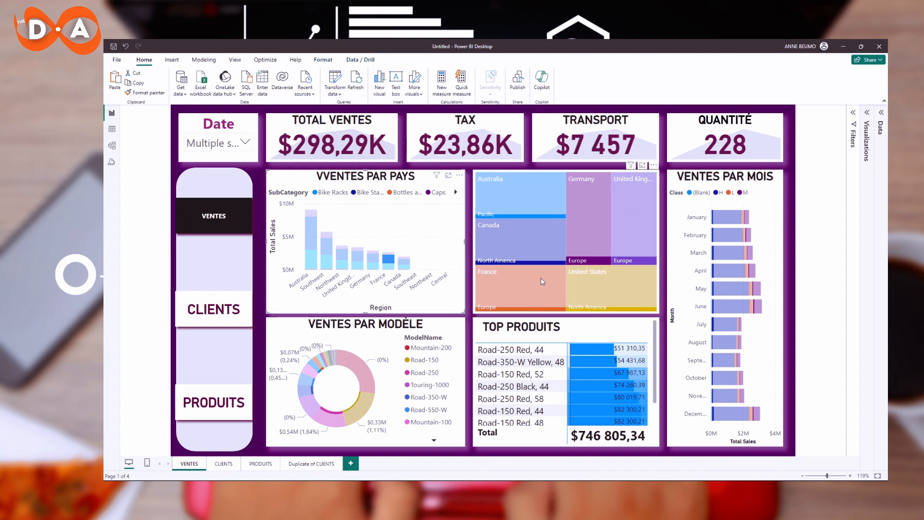
{"action": "left_click", "coordinate": [526, 221]}
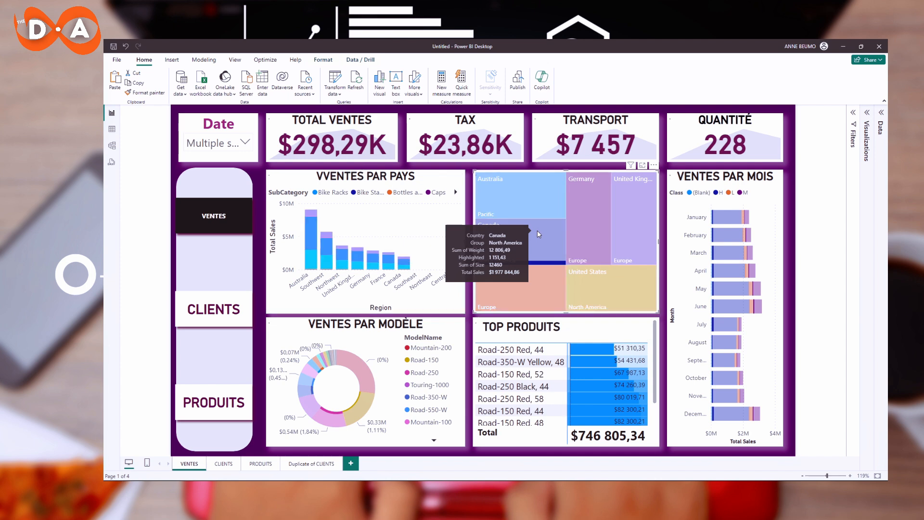
{"action": "left_click", "coordinate": [527, 237]}
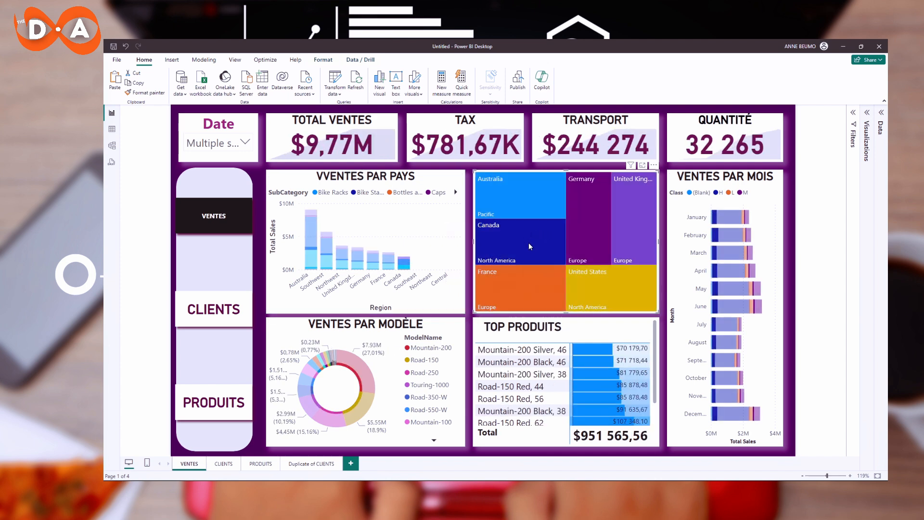
{"action": "left_click", "coordinate": [526, 244]}
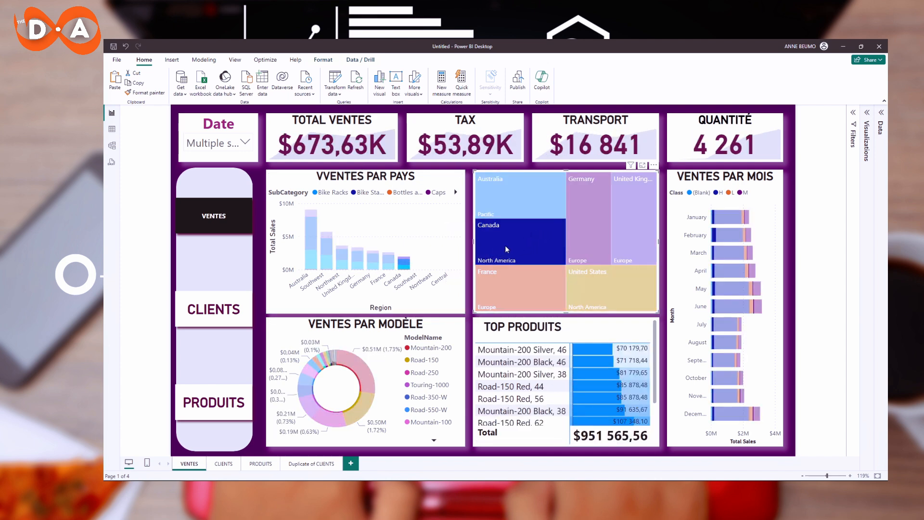
{"action": "left_click", "coordinate": [505, 245]}
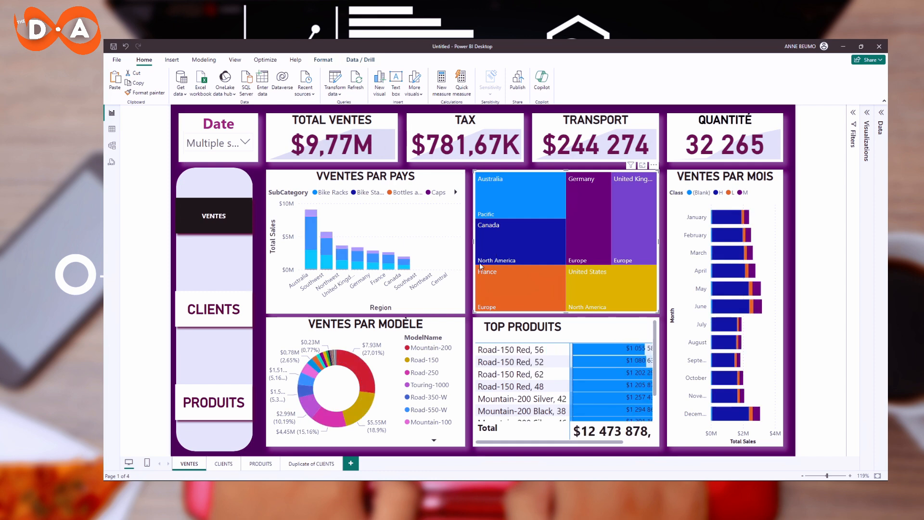
{"action": "left_click", "coordinate": [471, 276]}
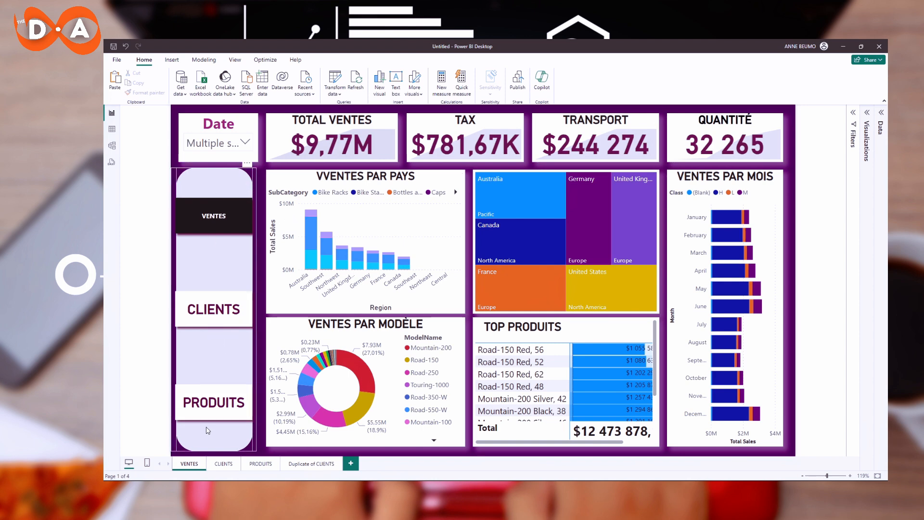
{"action": "left_click", "coordinate": [231, 321]}
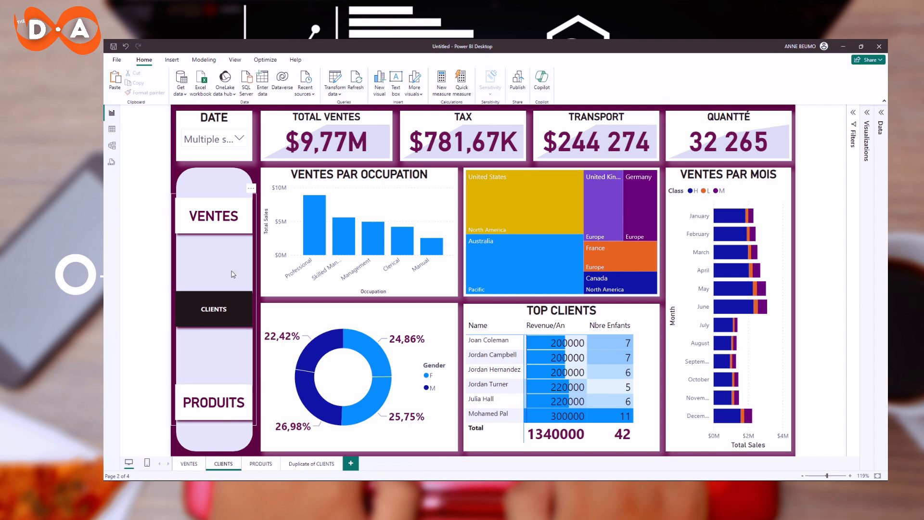
{"action": "left_click", "coordinate": [229, 220]}
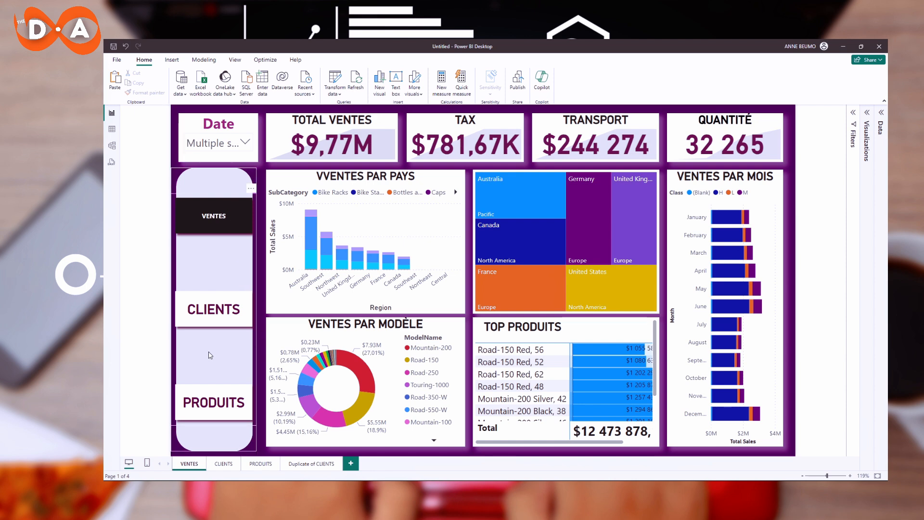
Open the Duplicate of CLIENTS page and delete its existing navigation buttons from the side panel.
{"action": "left_click", "coordinate": [315, 464]}
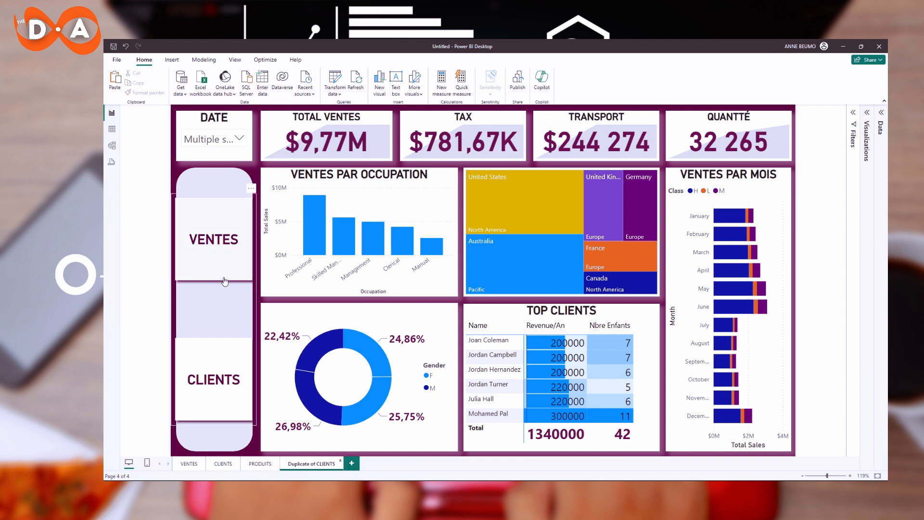
{"action": "left_click", "coordinate": [251, 189]}
{"action": "left_click", "coordinate": [274, 197]}
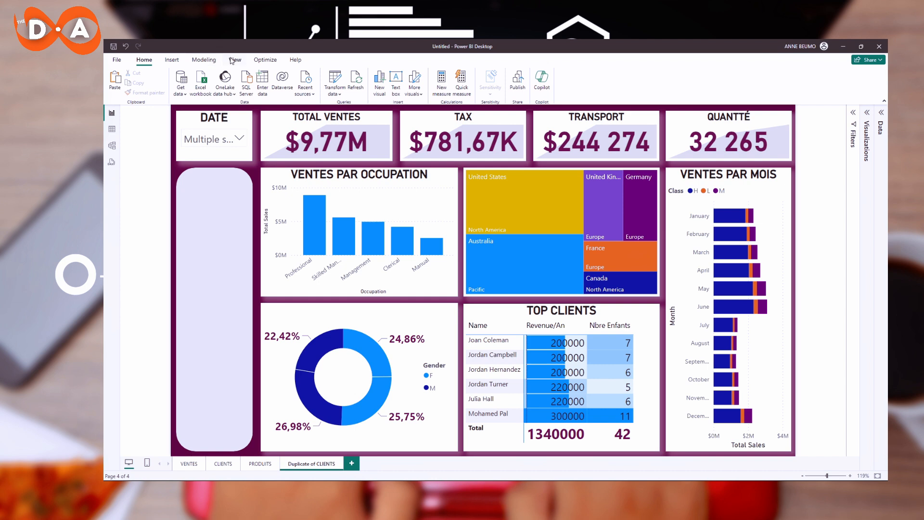
Insert a Page navigator button and move it down onto the middle of the report page.
{"action": "left_click", "coordinate": [174, 61]}
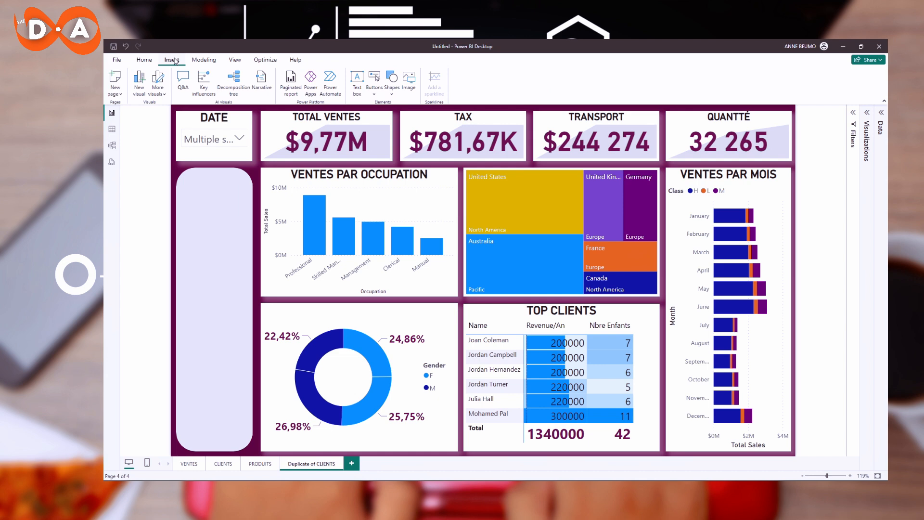
{"action": "left_click", "coordinate": [376, 96]}
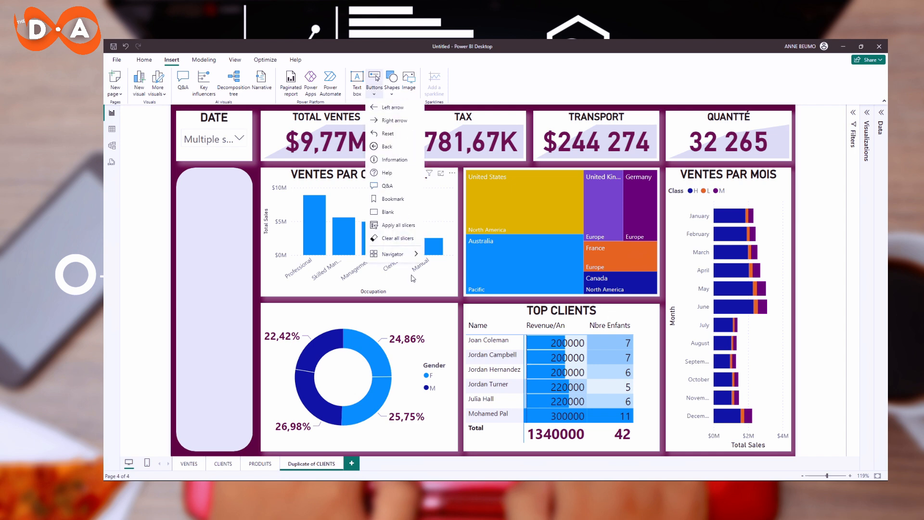
{"action": "mouse_move", "coordinate": [404, 253]}
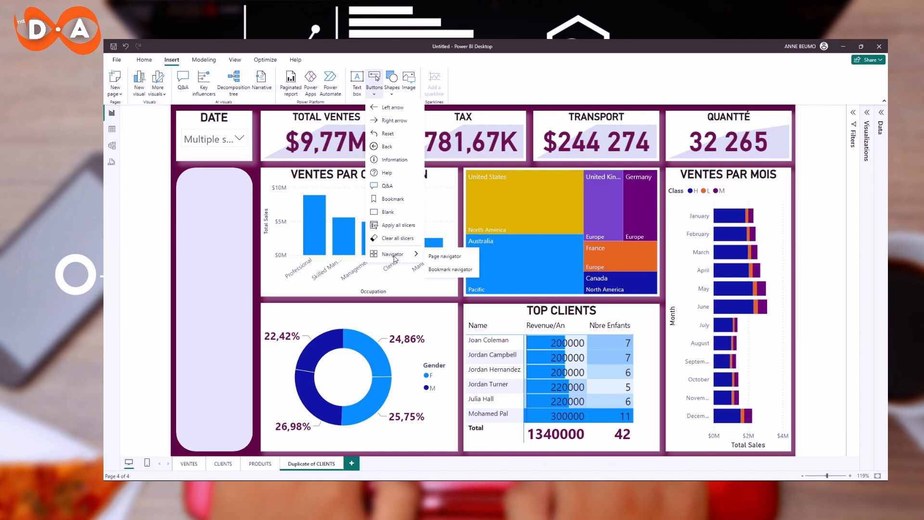
{"action": "left_click", "coordinate": [457, 259]}
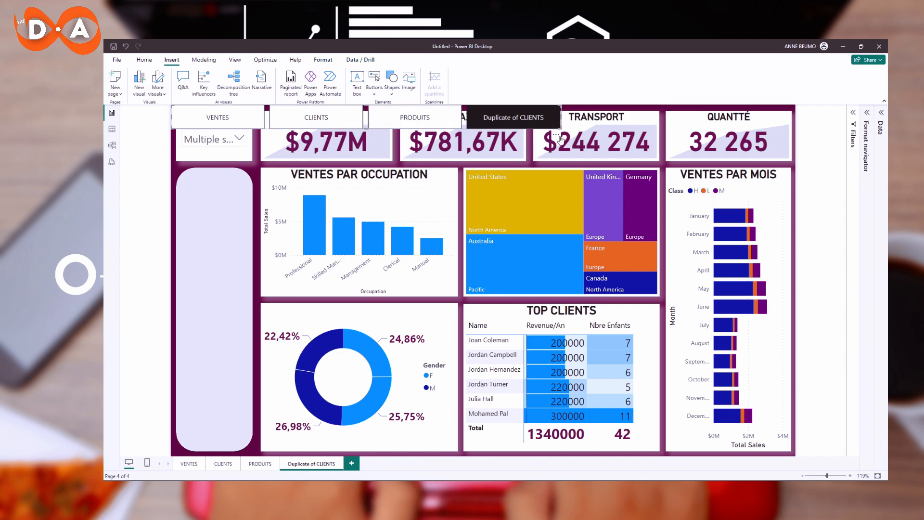
{"action": "left_click_drag", "start_coordinate": [559, 139], "coordinate": [588, 286]}
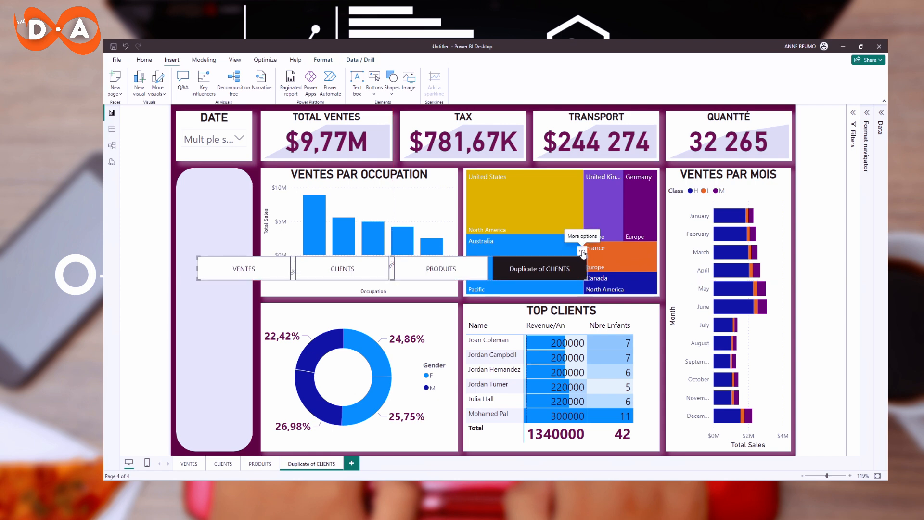
{"action": "left_click", "coordinate": [581, 251]}
{"action": "left_click", "coordinate": [607, 269]}
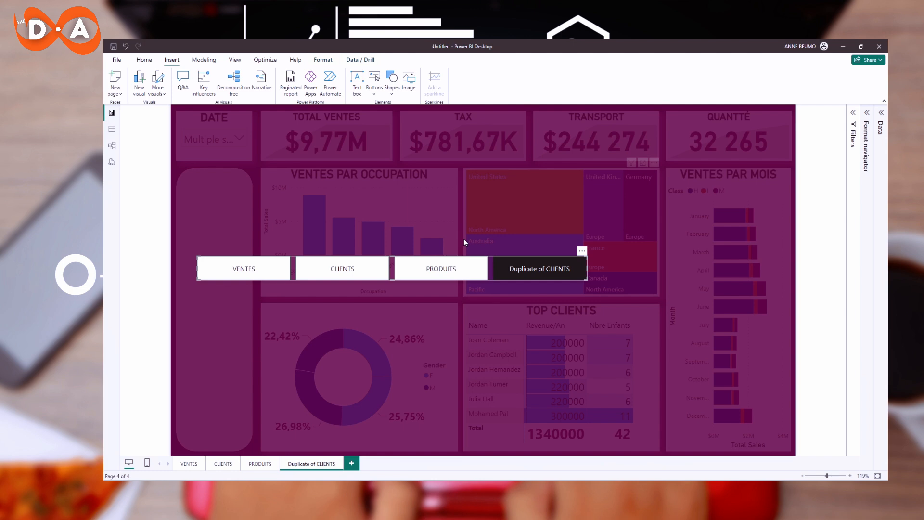
{"action": "left_click", "coordinate": [582, 251]}
{"action": "left_click", "coordinate": [607, 272]}
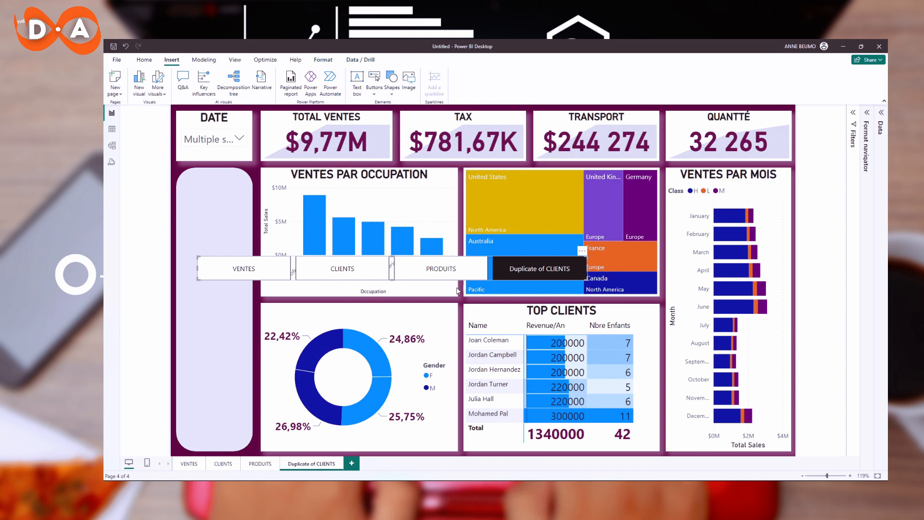
Open the page navigator's format settings and expand all categories.
{"action": "left_click", "coordinate": [866, 113]}
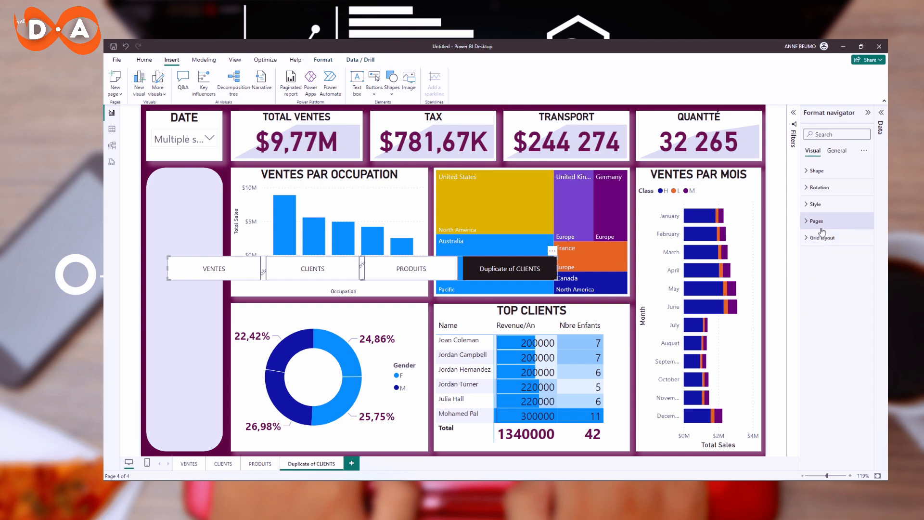
{"action": "left_click", "coordinate": [864, 151]}
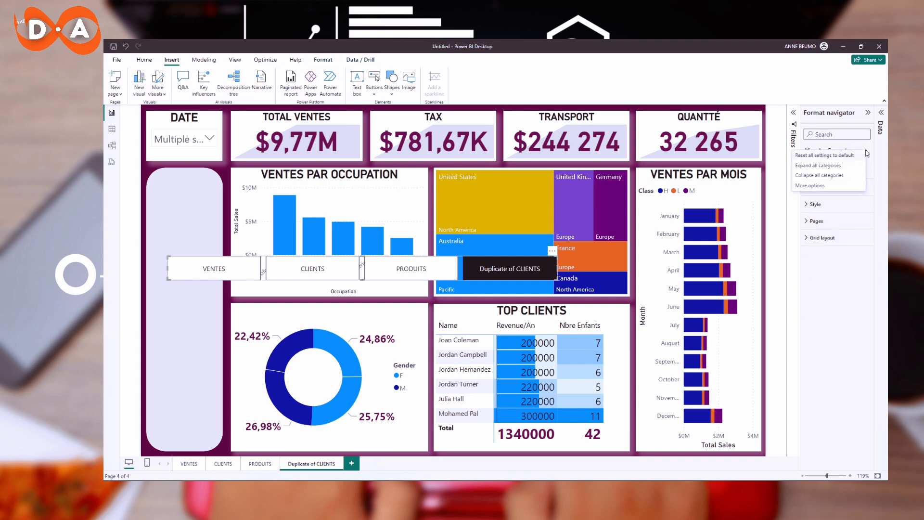
{"action": "left_click", "coordinate": [835, 170]}
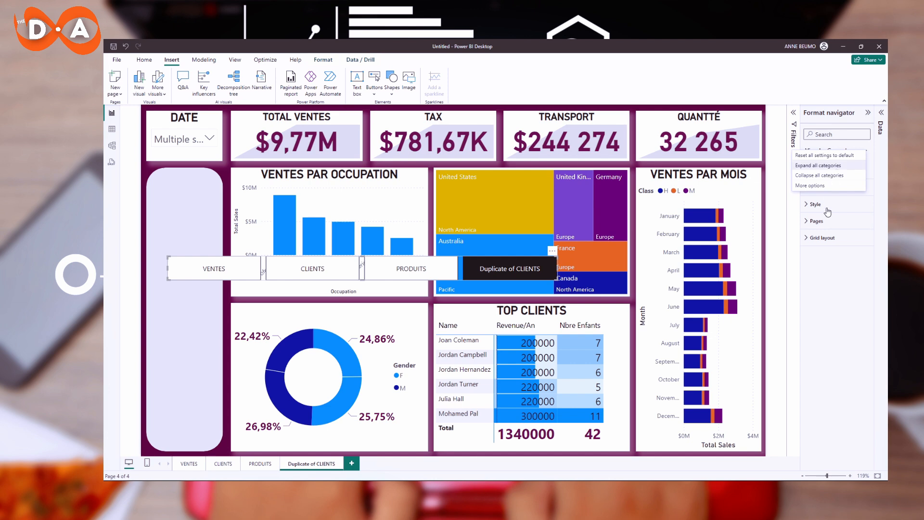
Scroll through the navigator's format settings for shape, style, pages and grid layout.
{"action": "scroll", "coordinate": [830, 283], "scroll_direction": "down", "scroll_amount": 10}
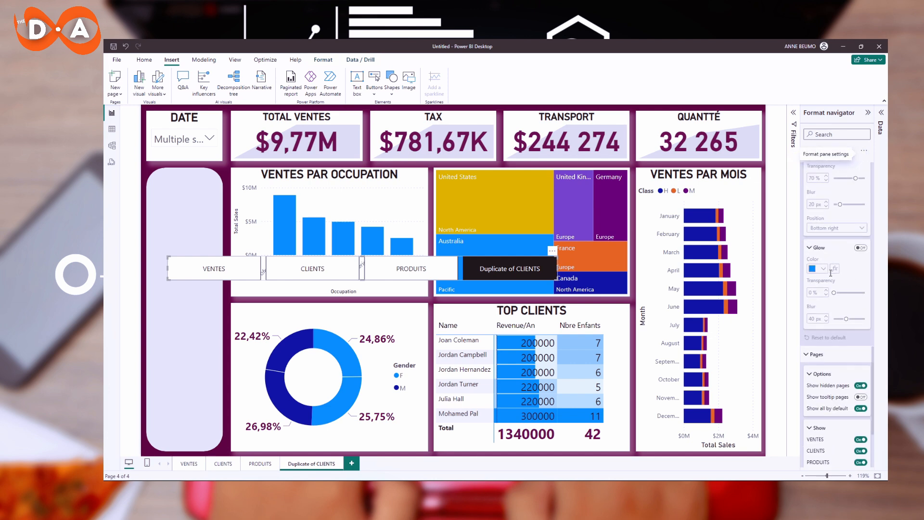
{"action": "scroll", "coordinate": [830, 272], "scroll_direction": "up", "scroll_amount": 8}
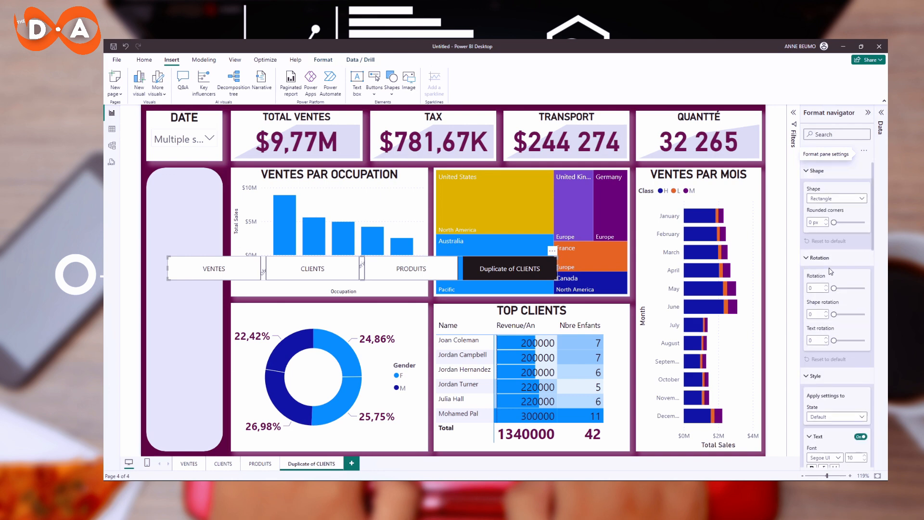
{"action": "scroll", "coordinate": [830, 271], "scroll_direction": "down", "scroll_amount": 10}
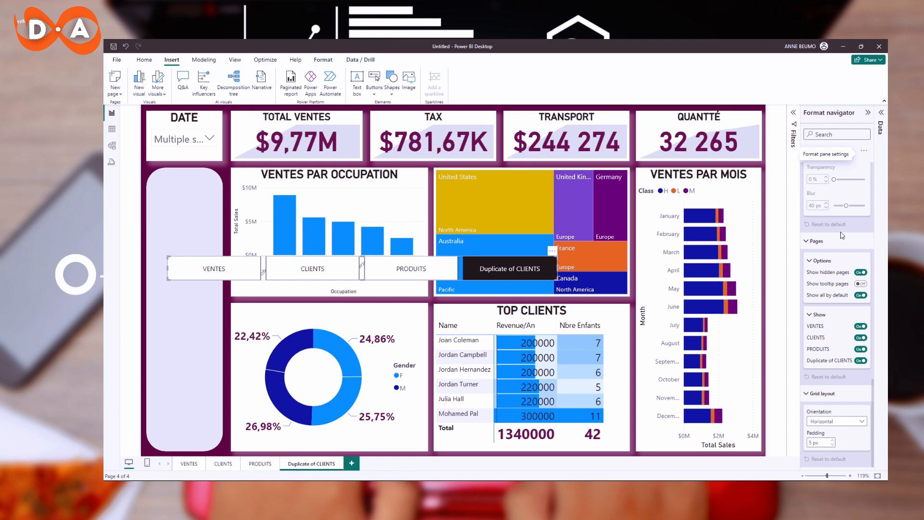
{"action": "scroll", "coordinate": [843, 234], "scroll_direction": "up", "scroll_amount": 8}
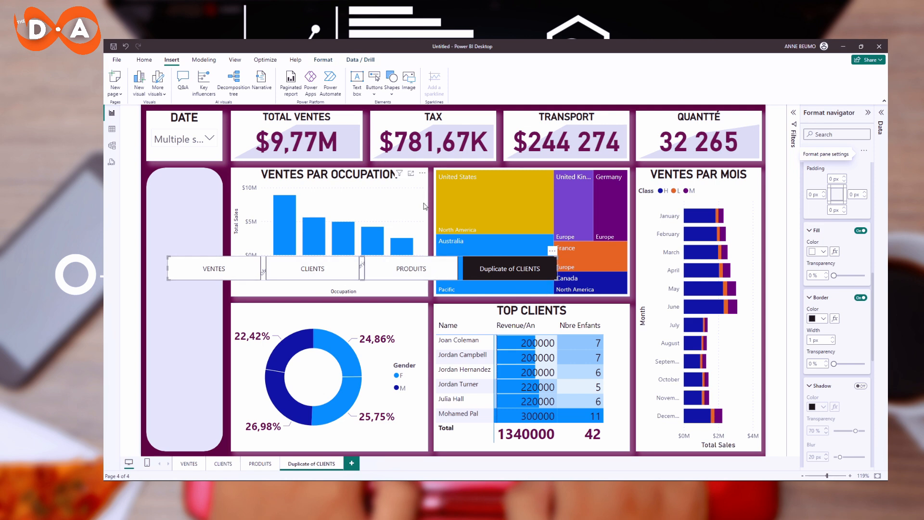
{"action": "scroll", "coordinate": [852, 303], "scroll_direction": "down", "scroll_amount": 10}
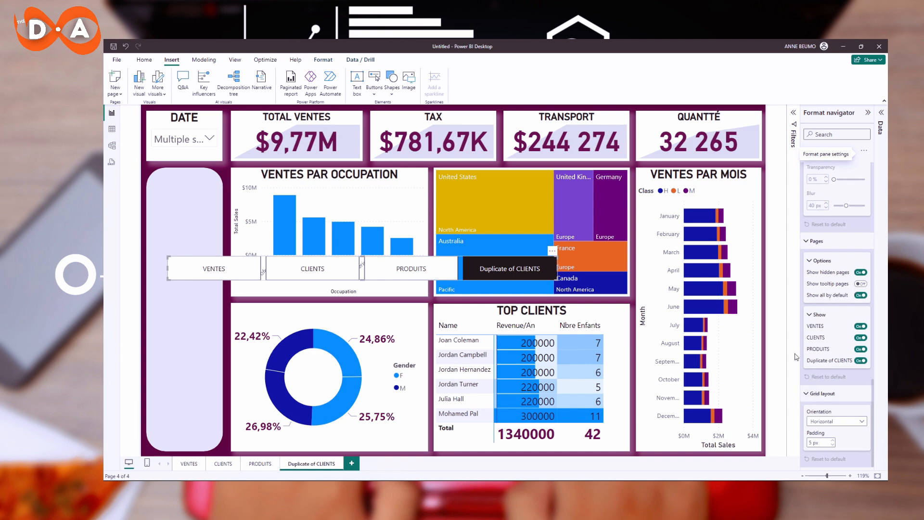
{"action": "scroll", "coordinate": [826, 330], "scroll_direction": "up", "scroll_amount": 10}
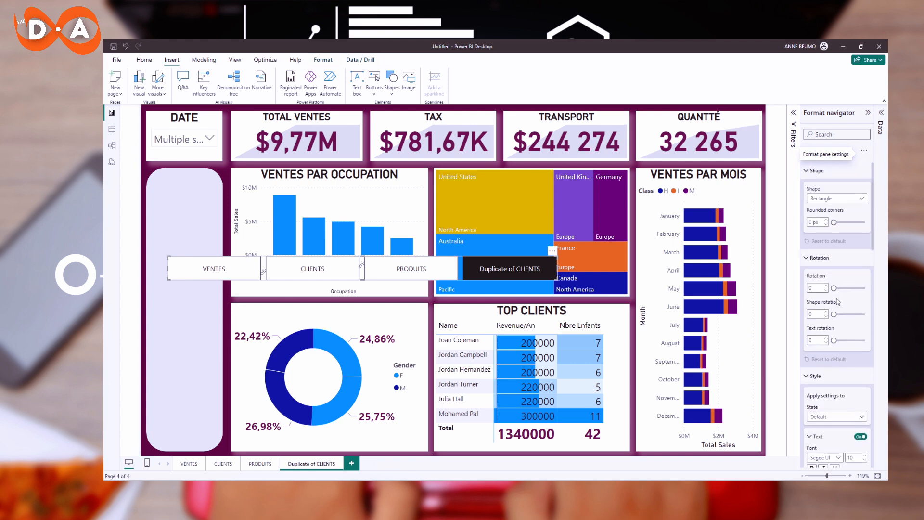
{"action": "scroll", "coordinate": [839, 307], "scroll_direction": "down", "scroll_amount": 6}
{"action": "scroll", "coordinate": [839, 307], "scroll_direction": "down", "scroll_amount": 1}
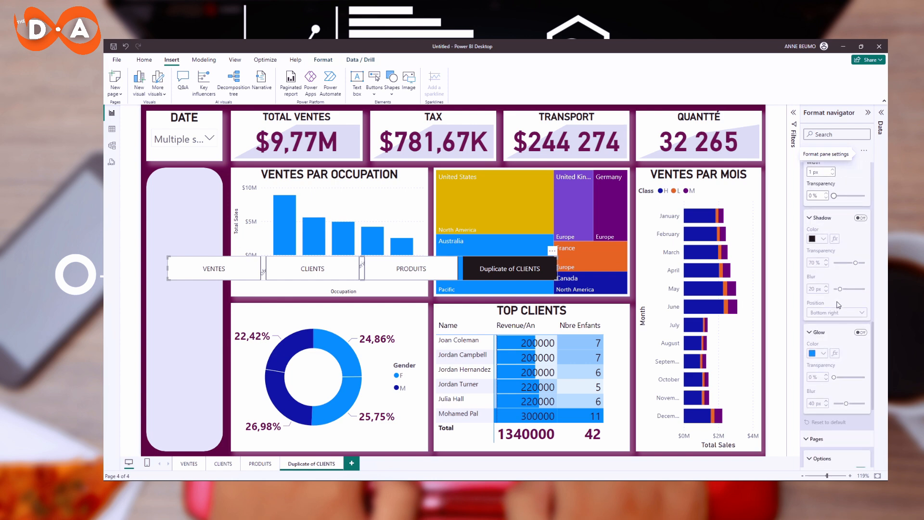
{"action": "scroll", "coordinate": [838, 305], "scroll_direction": "down", "scroll_amount": 8}
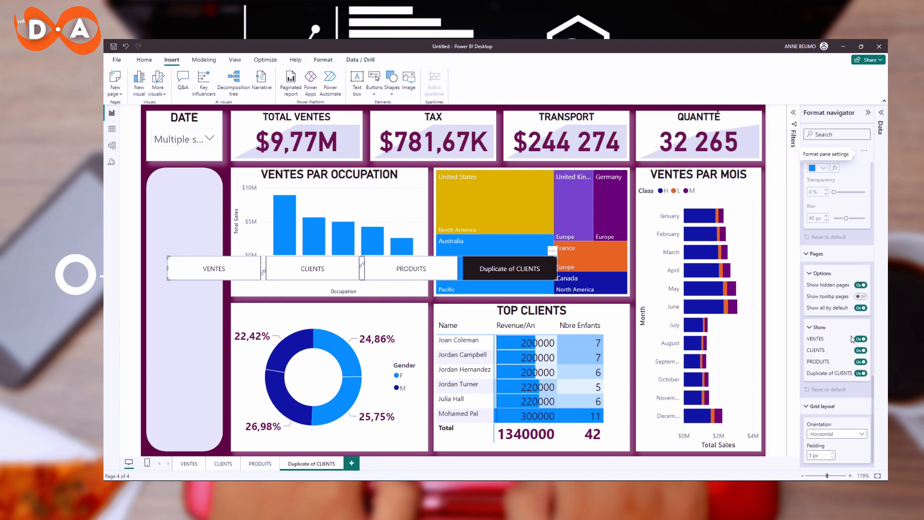
{"action": "scroll", "coordinate": [851, 338], "scroll_direction": "down", "scroll_amount": 1}
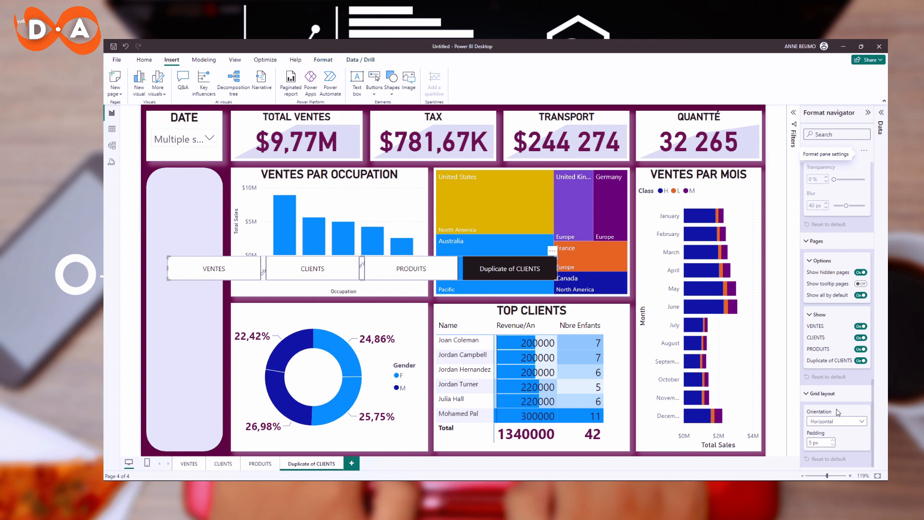
Set the navigator's grid layout orientation to Grid and enlarge the navigator slightly.
{"action": "left_click", "coordinate": [850, 422]}
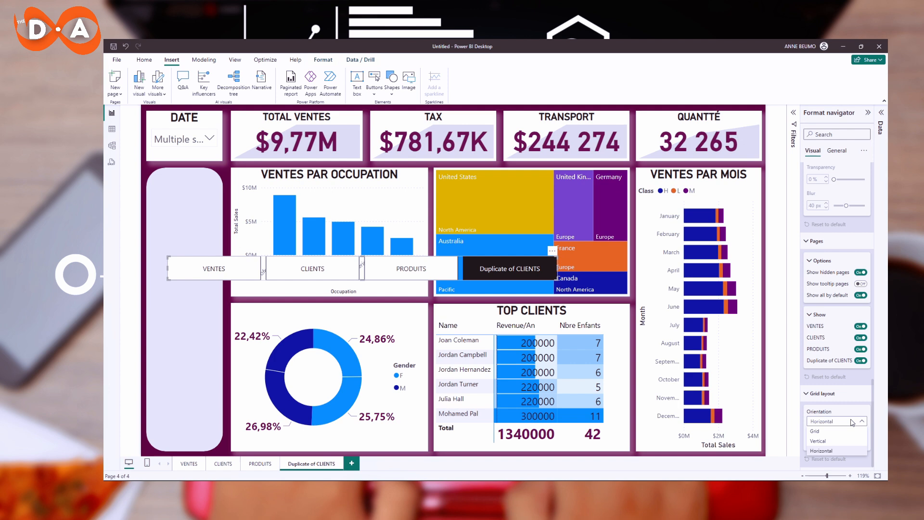
{"action": "left_click", "coordinate": [822, 431]}
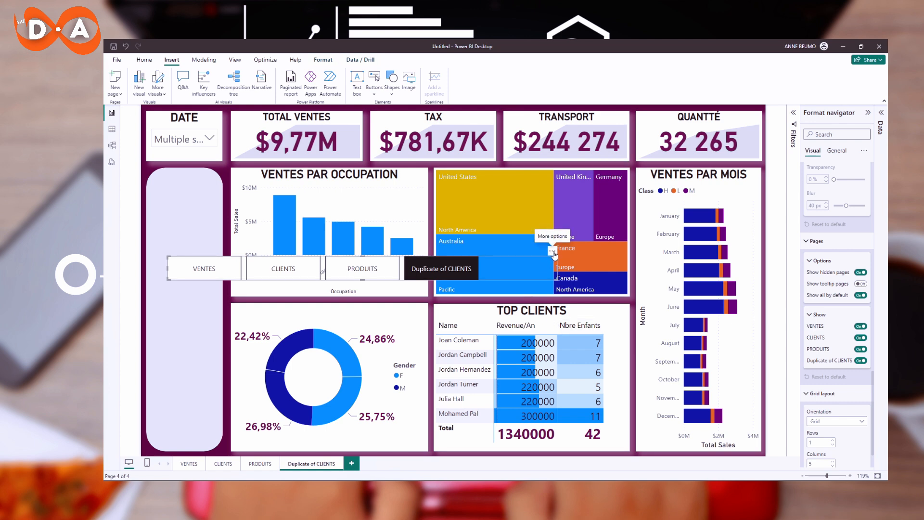
{"action": "left_click_drag", "start_coordinate": [478, 280], "coordinate": [547, 300]}
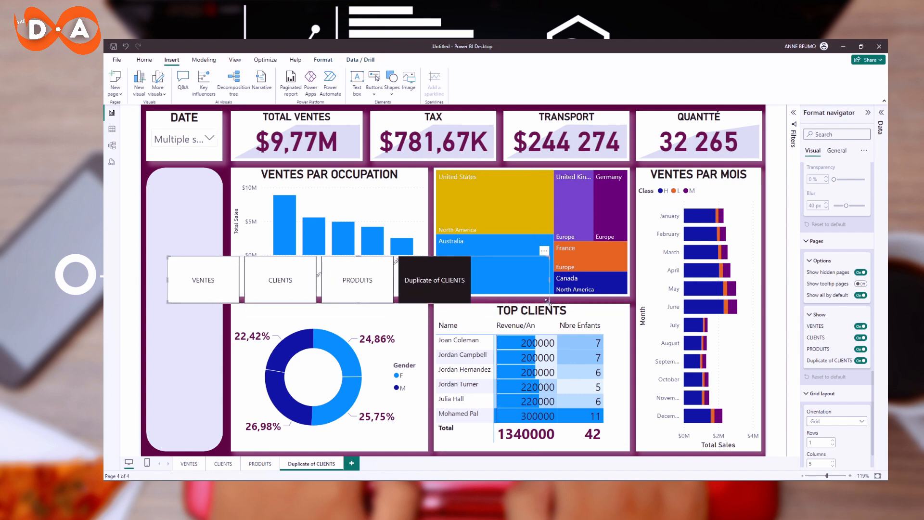
Change the grid's row count, then set it back to 1 row.
{"action": "scroll", "coordinate": [850, 430], "scroll_direction": "down", "scroll_amount": 1}
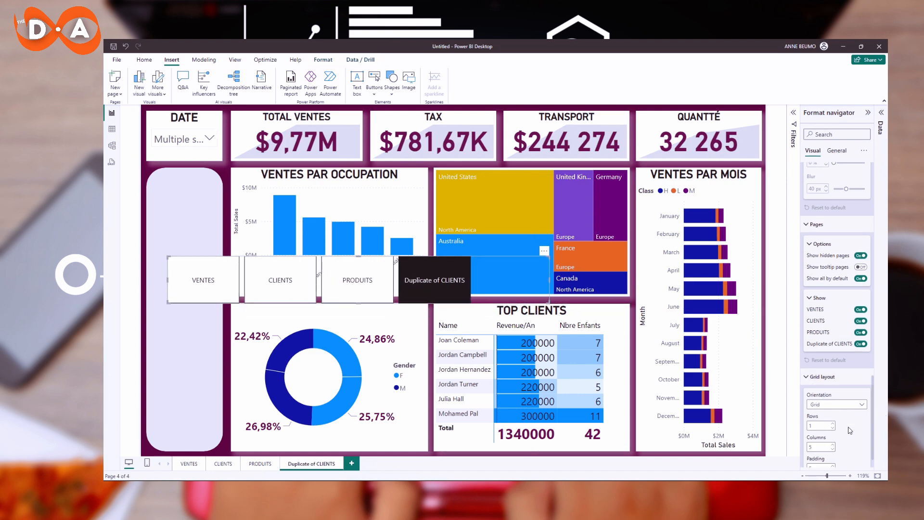
{"action": "scroll", "coordinate": [850, 430], "scroll_direction": "down", "scroll_amount": 1}
{"action": "left_click", "coordinate": [833, 398]}
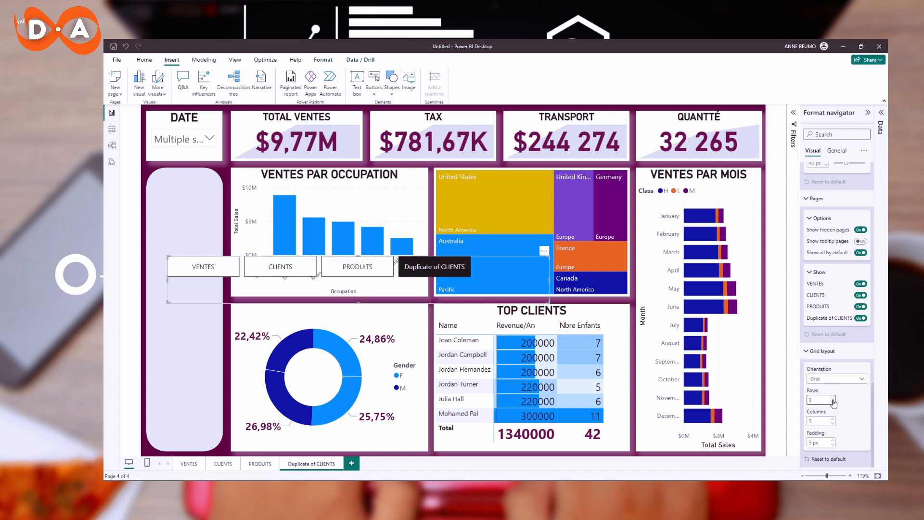
{"action": "left_click", "coordinate": [833, 403]}
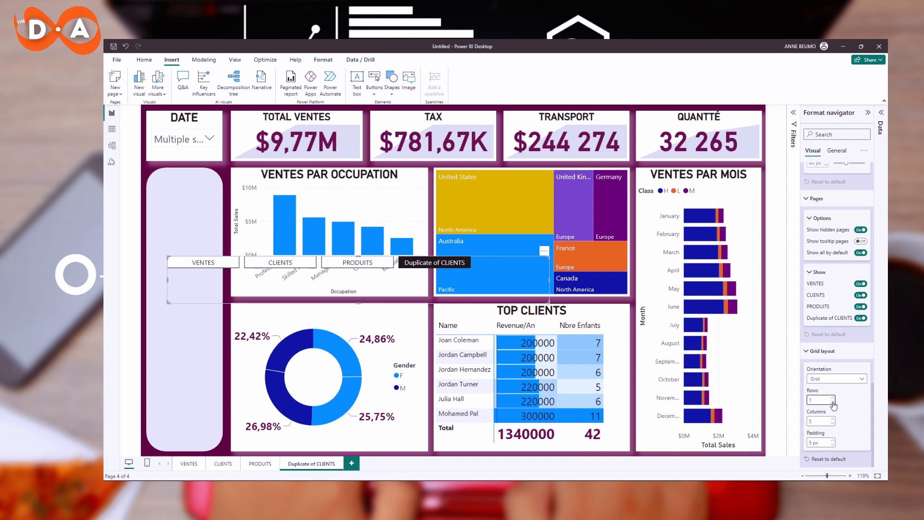
{"action": "left_click", "coordinate": [833, 402]}
{"action": "left_click", "coordinate": [834, 423]}
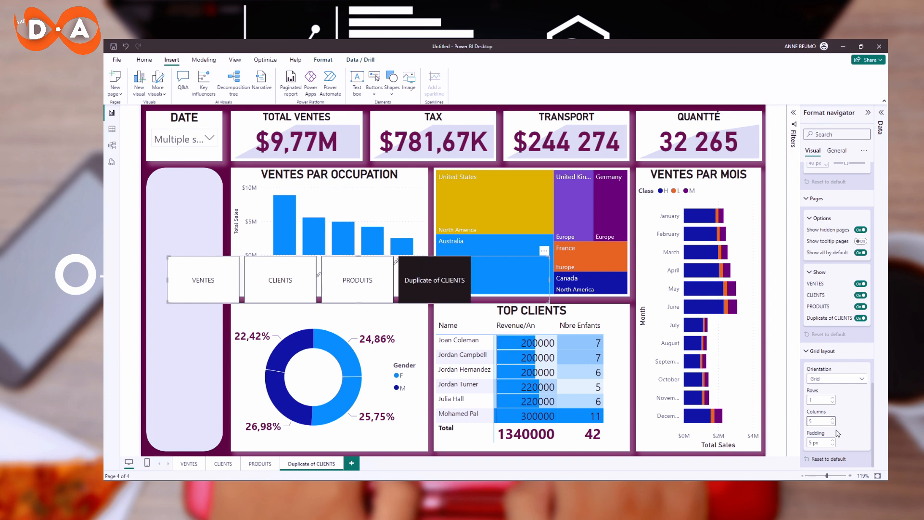
Set the navigator's grid layout orientation to Vertical.
{"action": "left_click", "coordinate": [849, 379]}
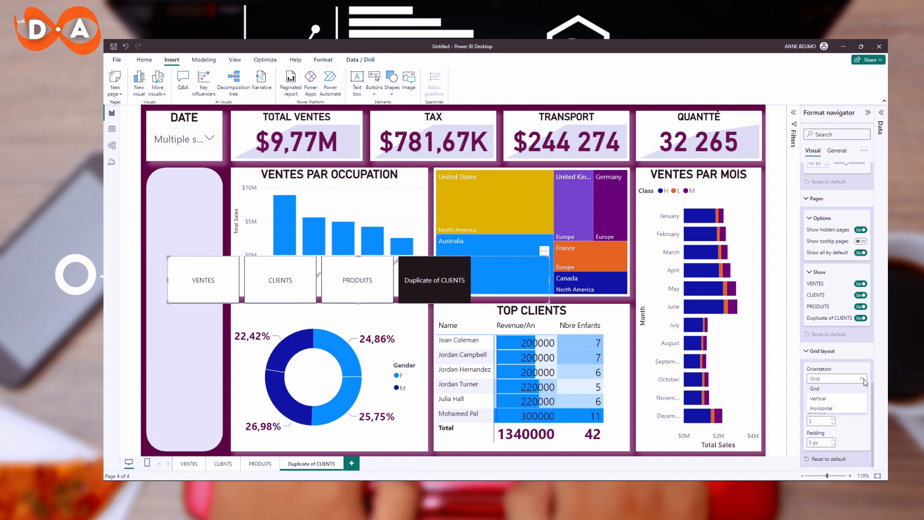
{"action": "left_click", "coordinate": [840, 398]}
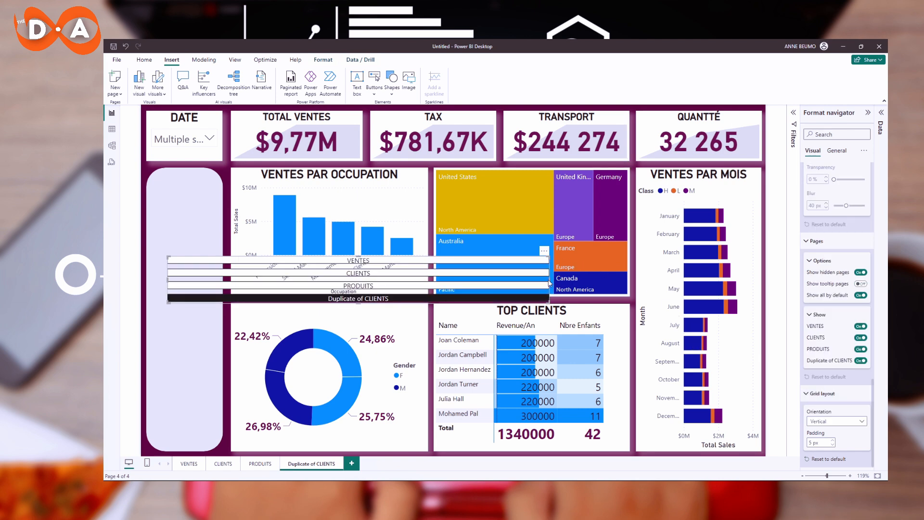
{"action": "left_click_drag", "start_coordinate": [548, 279], "coordinate": [325, 280]}
{"action": "mouse_move", "coordinate": [323, 279]}
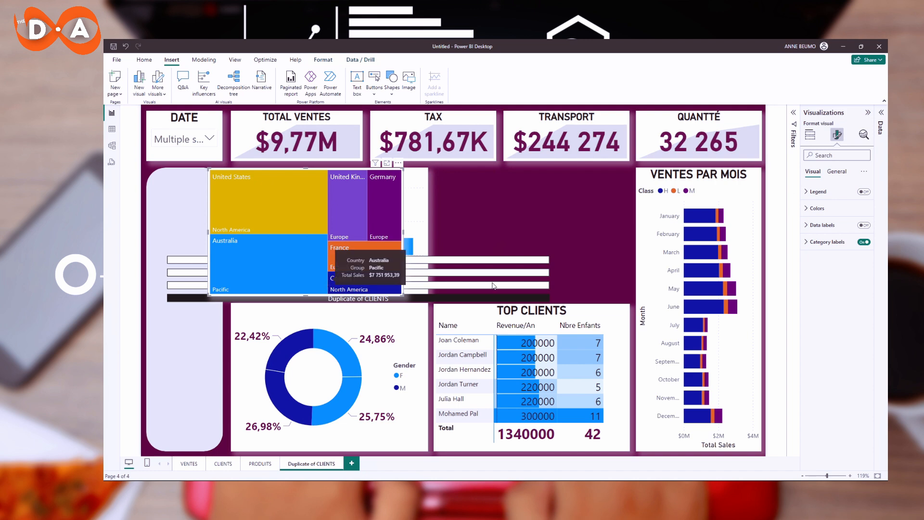
{"action": "key", "text": "ctrl+z"}
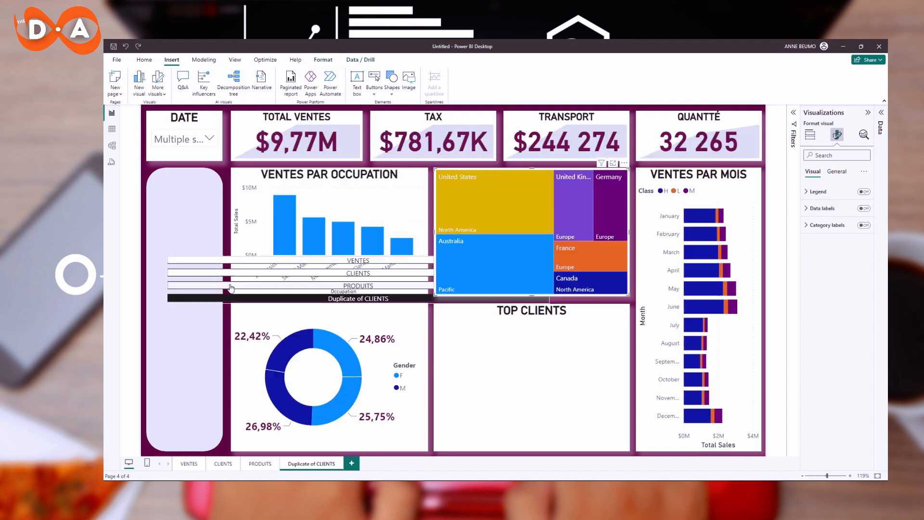
Shrink the navigator and move it into the left sidebar panel, stretching it to the panel's full height.
{"action": "left_click", "coordinate": [303, 270]}
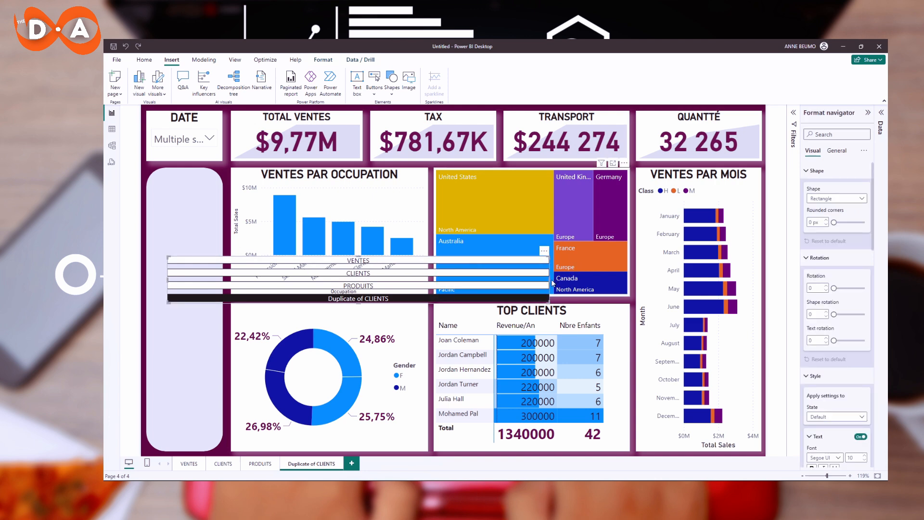
{"action": "left_click_drag", "start_coordinate": [553, 283], "coordinate": [221, 286]}
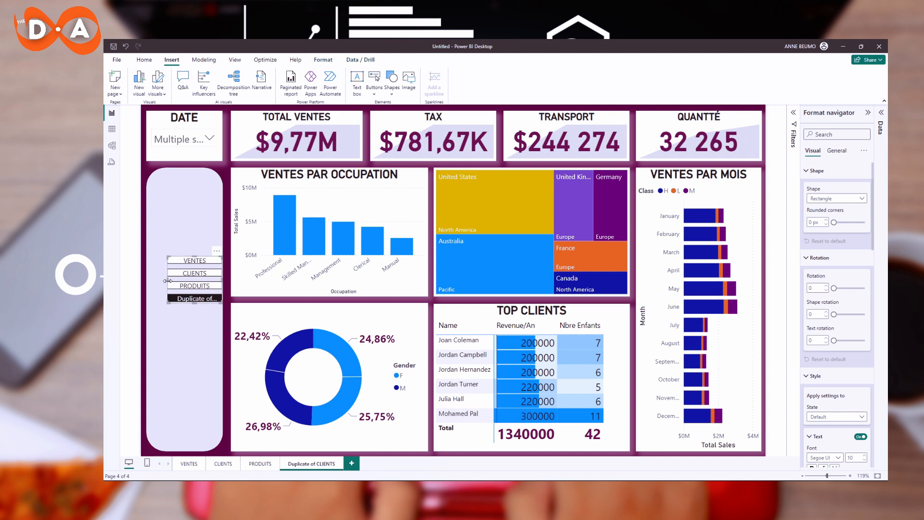
{"action": "left_click_drag", "start_coordinate": [168, 280], "coordinate": [147, 281]}
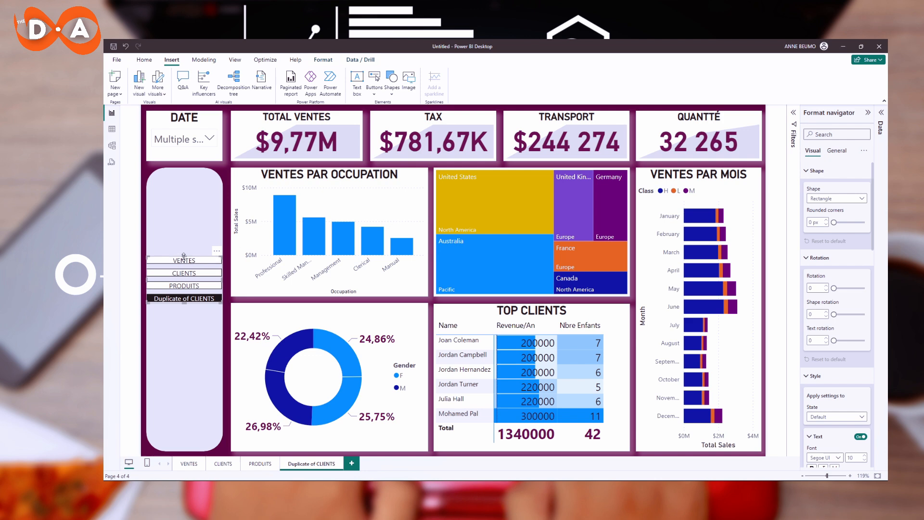
{"action": "left_click_drag", "start_coordinate": [184, 257], "coordinate": [191, 181]}
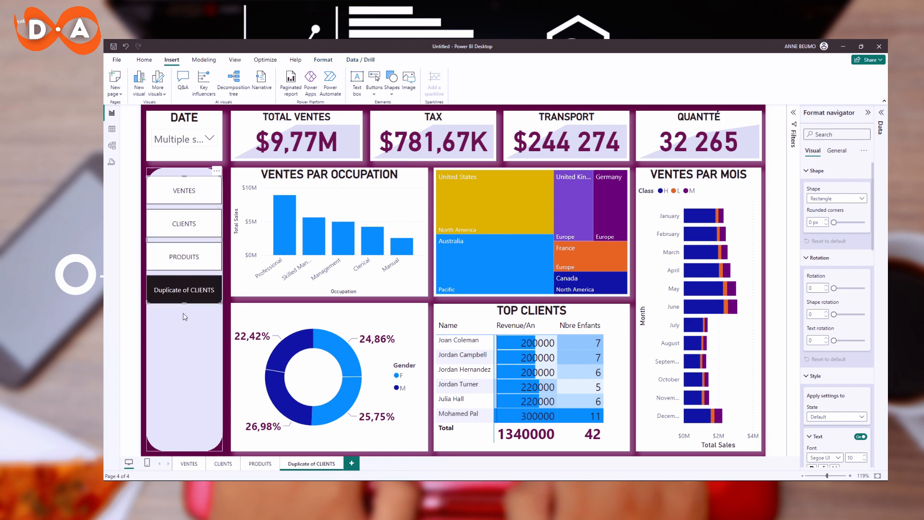
{"action": "left_click_drag", "start_coordinate": [185, 307], "coordinate": [185, 423]}
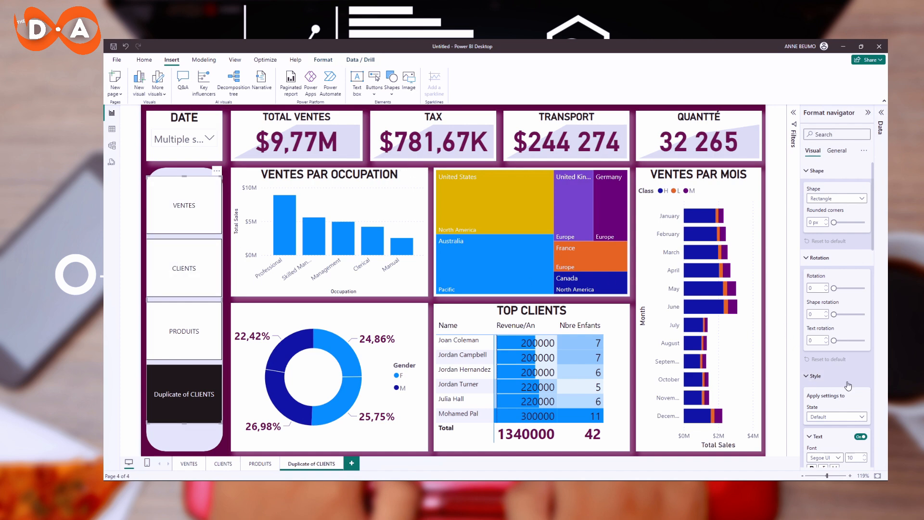
Set the navigator's grid layout padding to 45 px.
{"action": "scroll", "coordinate": [833, 367], "scroll_direction": "down", "scroll_amount": 3}
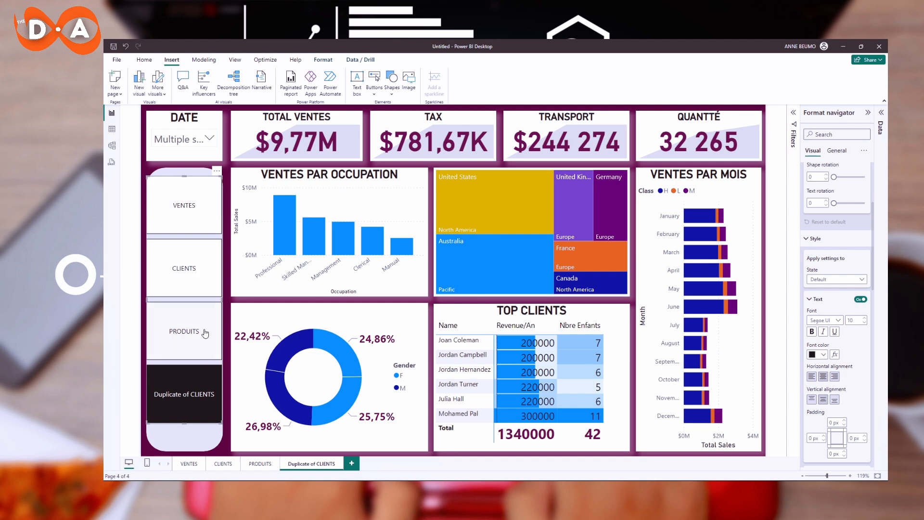
{"action": "scroll", "coordinate": [844, 309], "scroll_direction": "down", "scroll_amount": 5}
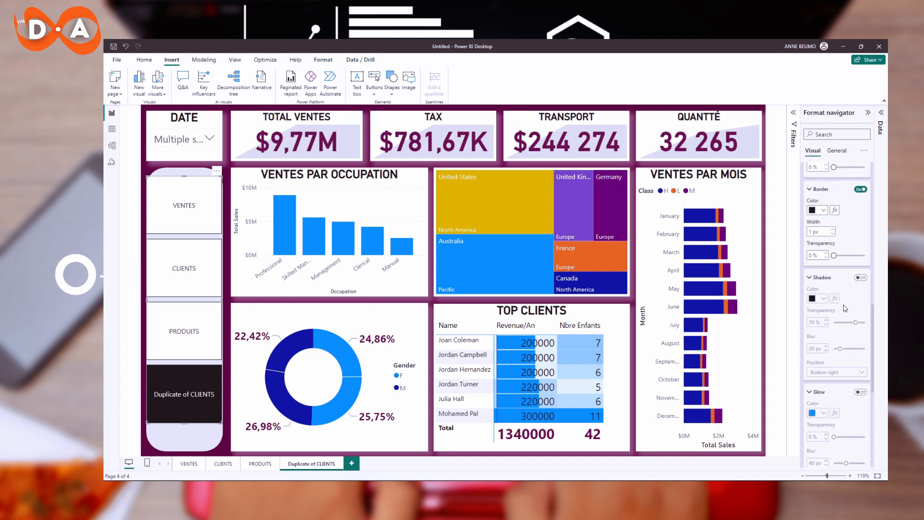
{"action": "scroll", "coordinate": [845, 308], "scroll_direction": "down", "scroll_amount": 5}
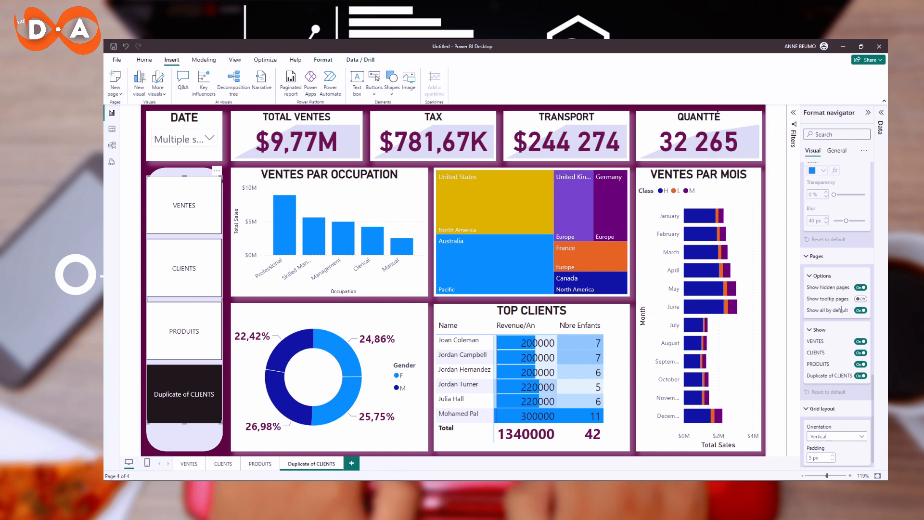
{"action": "scroll", "coordinate": [841, 311], "scroll_direction": "down", "scroll_amount": 1}
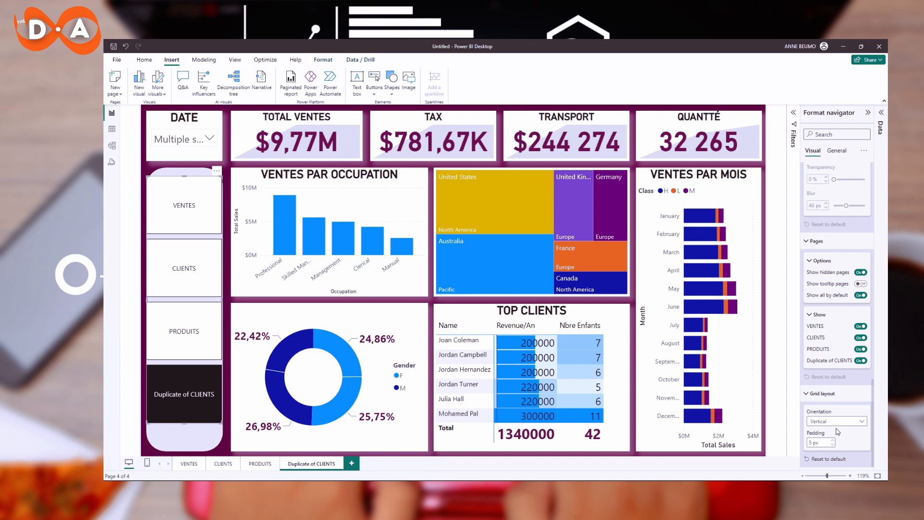
{"action": "double_click", "coordinate": [810, 443]}
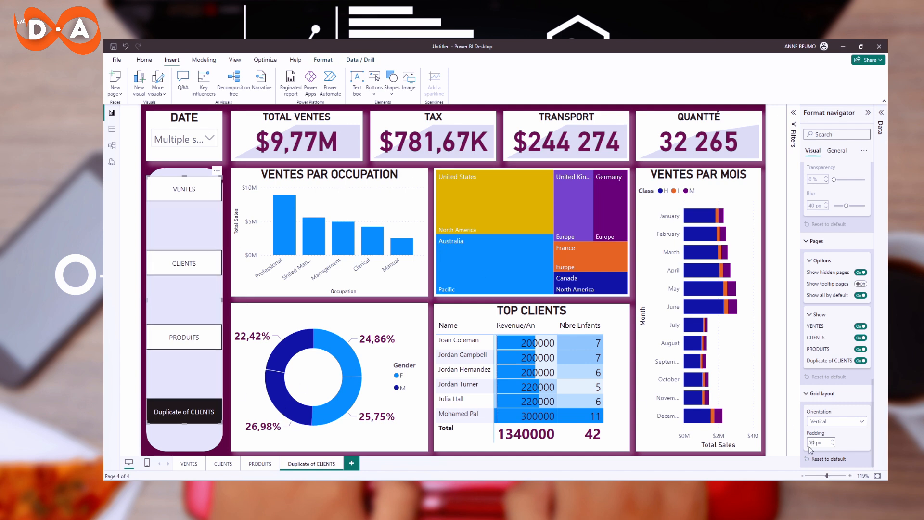
{"action": "left_click_drag", "start_coordinate": [815, 442], "coordinate": [807, 445]}
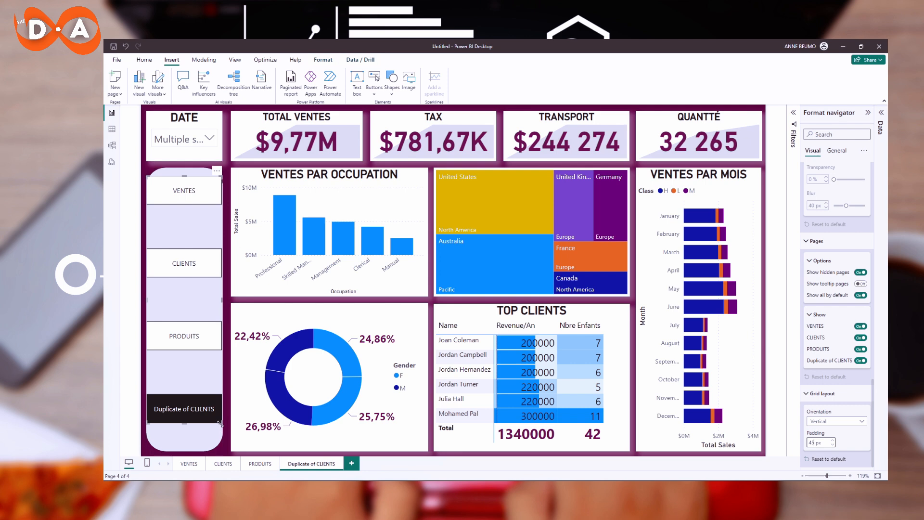
Stretch the navigator's edges so it fills the sidebar panel.
{"action": "left_click_drag", "start_coordinate": [220, 432], "coordinate": [221, 436]}
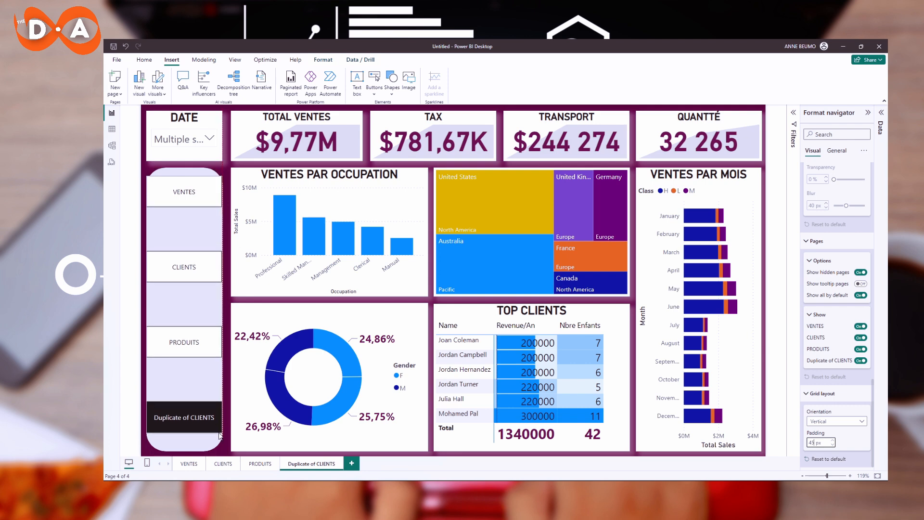
{"action": "left_click_drag", "start_coordinate": [199, 229], "coordinate": [199, 236]}
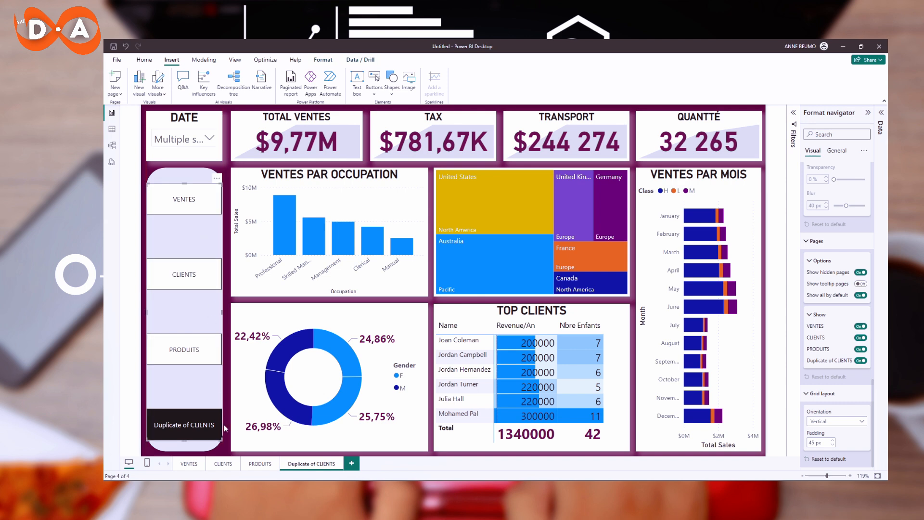
{"action": "left_click_drag", "start_coordinate": [221, 441], "coordinate": [223, 439]}
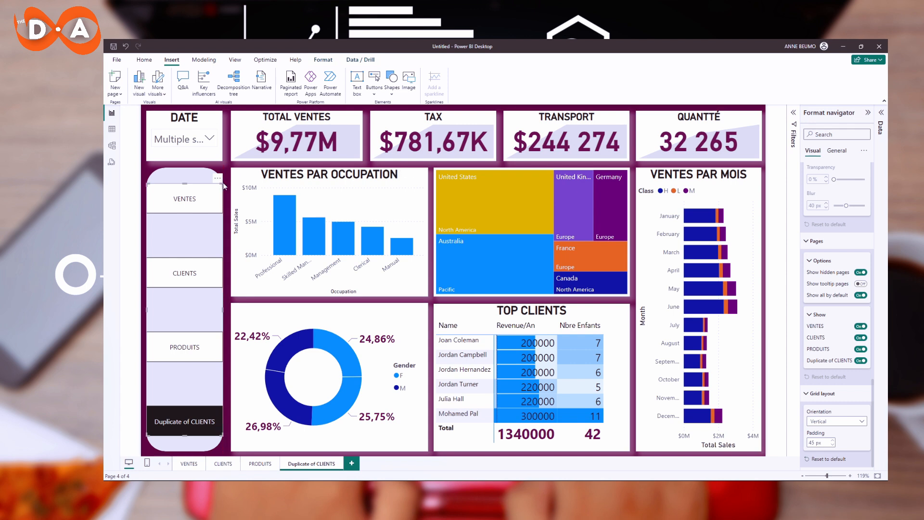
{"action": "left_click_drag", "start_coordinate": [223, 183], "coordinate": [222, 182]}
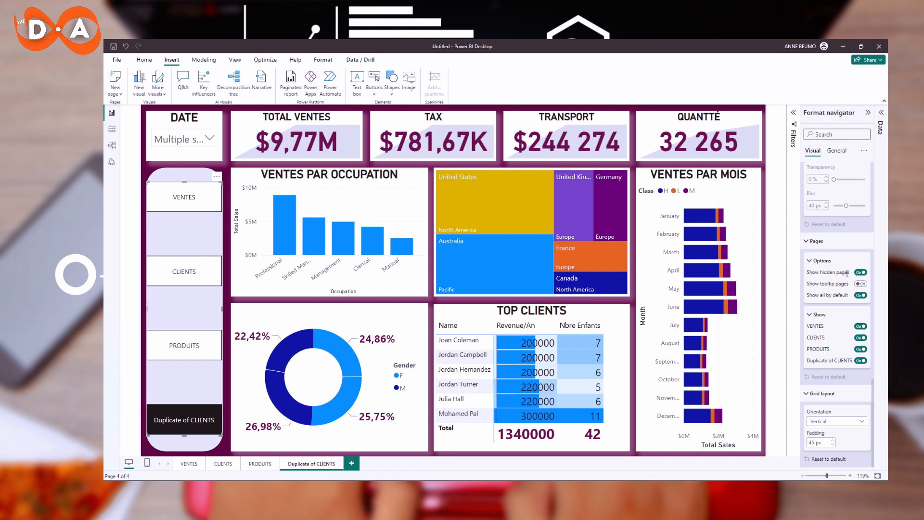
Turn off Show all by default and show only the VENTES, CLIENTS and PRODUITS pages in the navigator.
{"action": "left_click", "coordinate": [860, 296]}
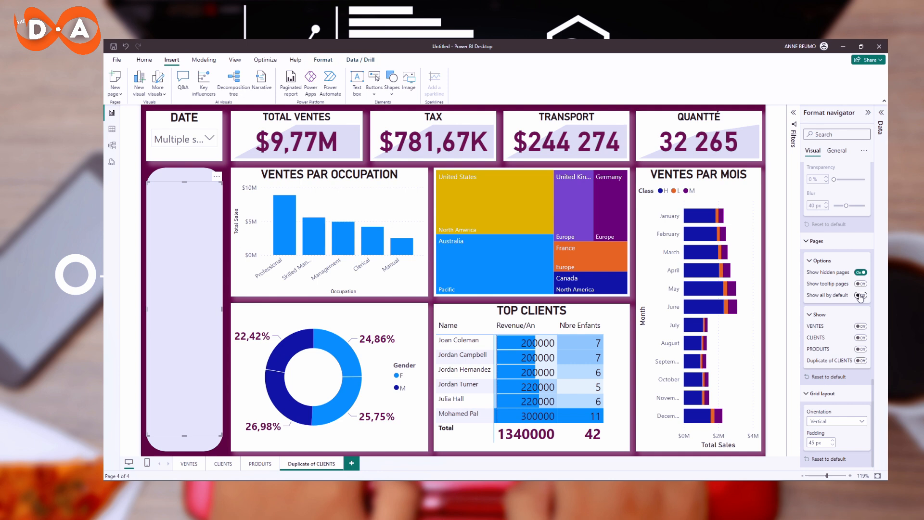
{"action": "left_click", "coordinate": [860, 326]}
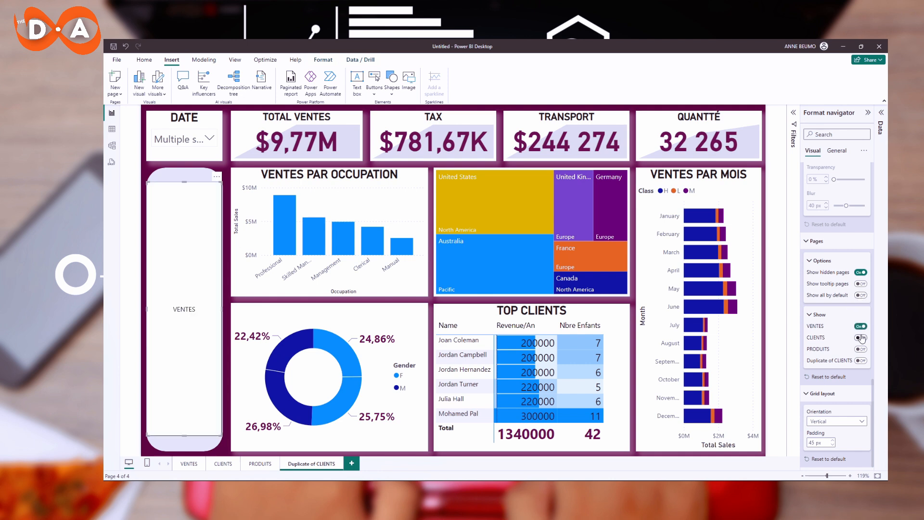
{"action": "left_click", "coordinate": [860, 337]}
{"action": "left_click", "coordinate": [861, 349]}
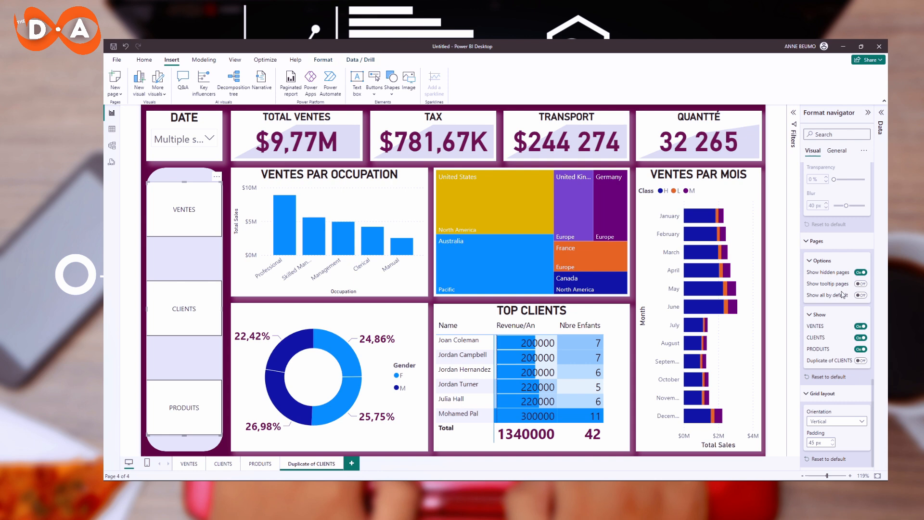
{"action": "left_click", "coordinate": [808, 245]}
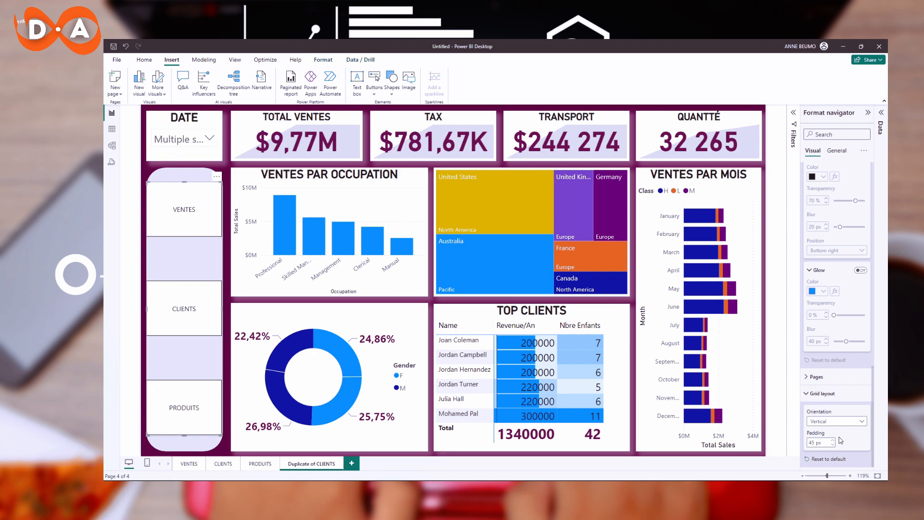
Set the navigator's grid layout padding to 70 px.
{"action": "double_click", "coordinate": [810, 443]}
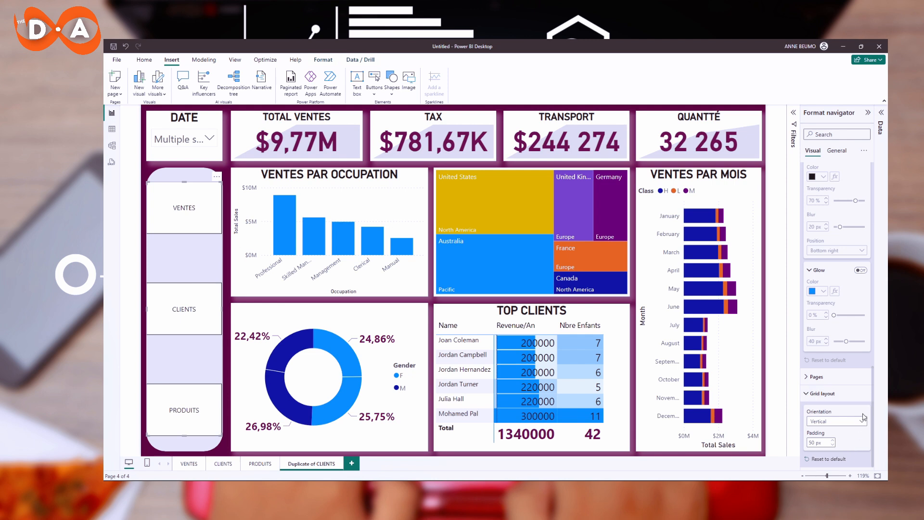
{"action": "left_click", "coordinate": [833, 441]}
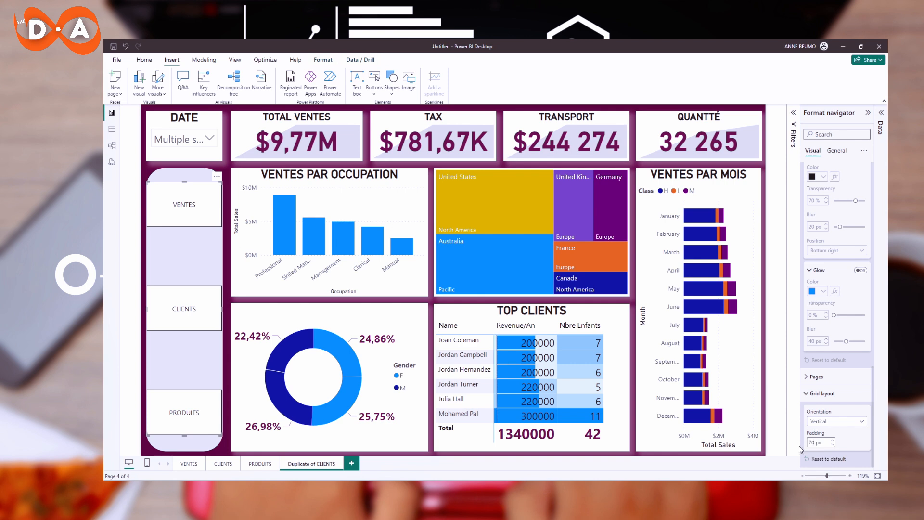
{"action": "key", "text": "Return"}
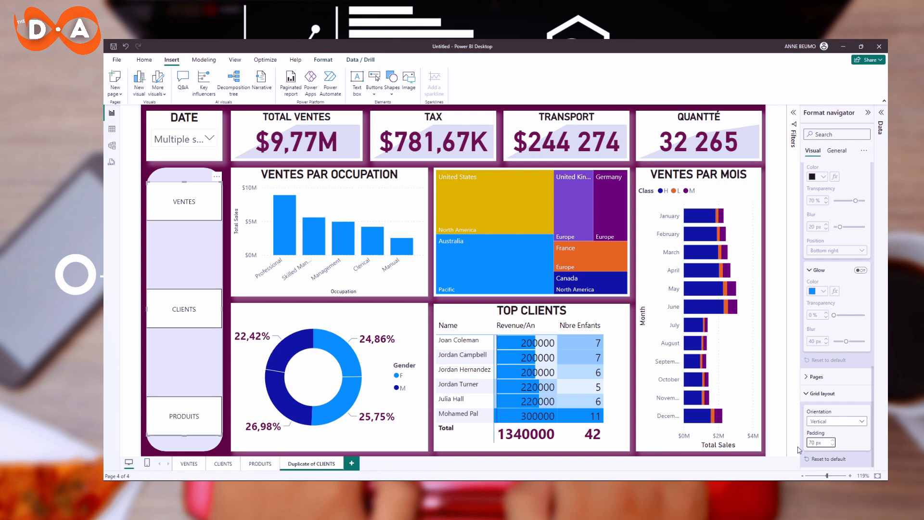
{"action": "left_click", "coordinate": [847, 439]}
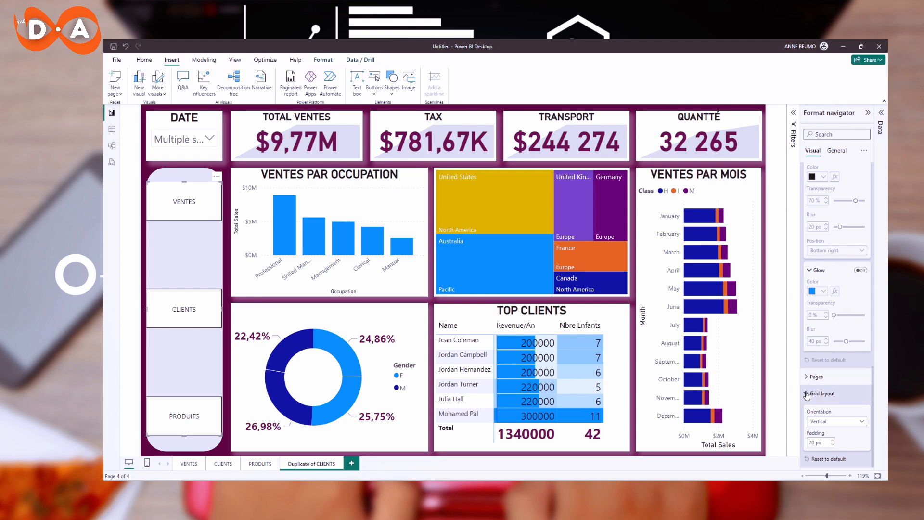
Enable the navigator buttons' shadow with a dark purple colour and 0% transparency.
{"action": "scroll", "coordinate": [818, 366], "scroll_direction": "up", "scroll_amount": 3}
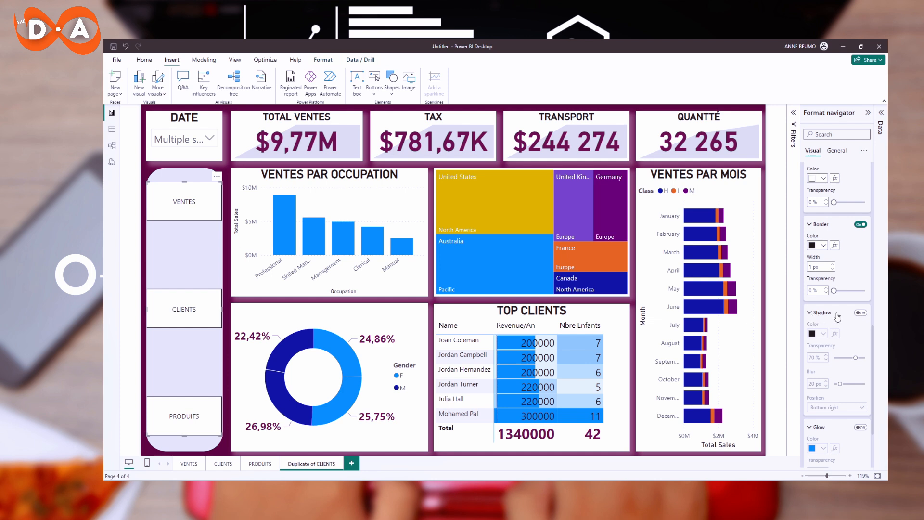
{"action": "left_click", "coordinate": [860, 312]}
{"action": "left_click", "coordinate": [823, 334]}
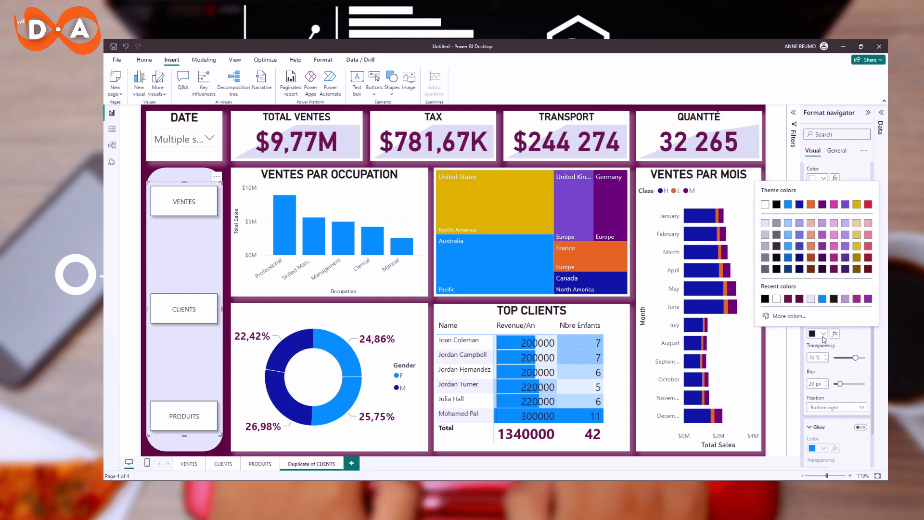
{"action": "left_click", "coordinate": [788, 299]}
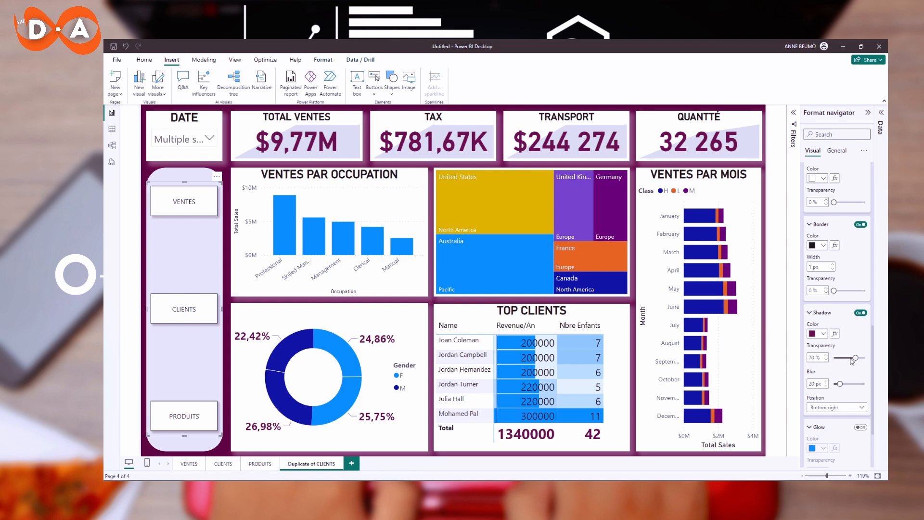
{"action": "left_click_drag", "start_coordinate": [854, 358], "coordinate": [825, 367]}
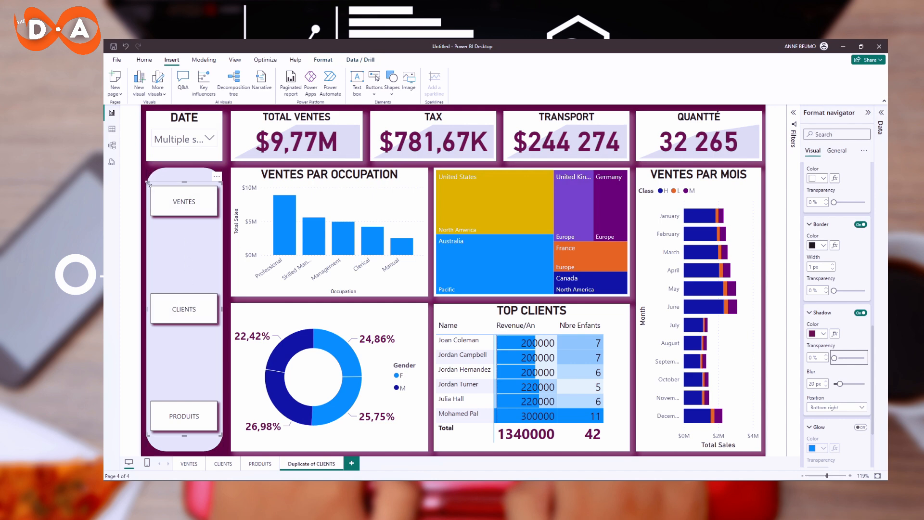
Readjust the navigator's size and position to fit neatly inside the sidebar panel.
{"action": "left_click_drag", "start_coordinate": [148, 182], "coordinate": [143, 184]}
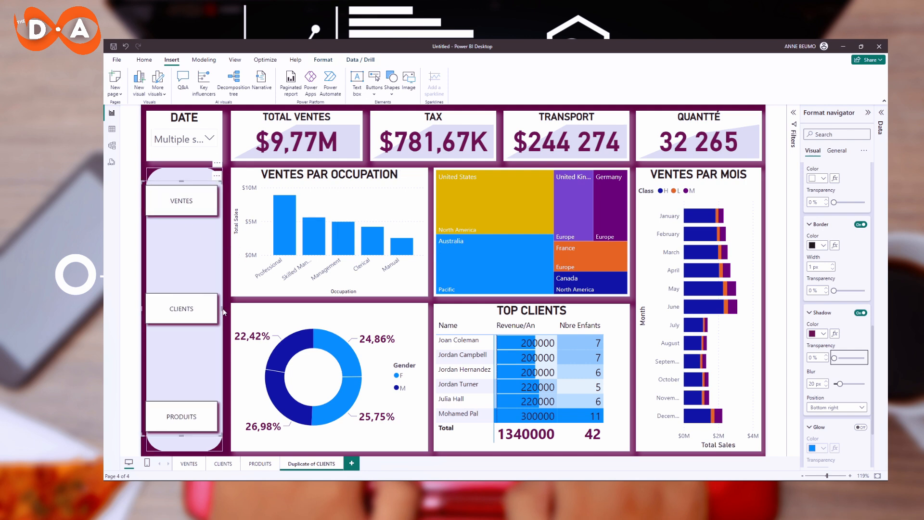
{"action": "left_click_drag", "start_coordinate": [223, 312], "coordinate": [226, 311]}
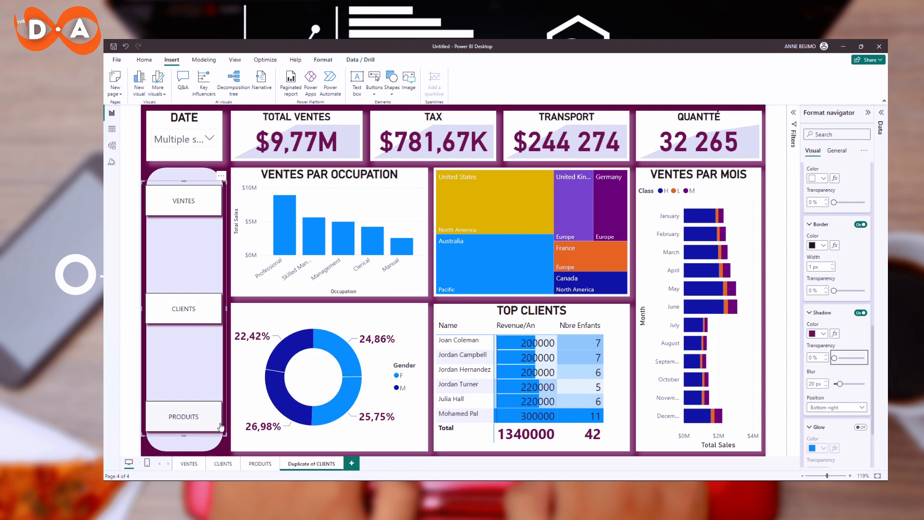
{"action": "mouse_move", "coordinate": [226, 435]}
{"action": "left_mouse_down"}
{"action": "mouse_move", "coordinate": [226, 408]}
{"action": "mouse_move", "coordinate": [228, 420]}
{"action": "left_mouse_up"}
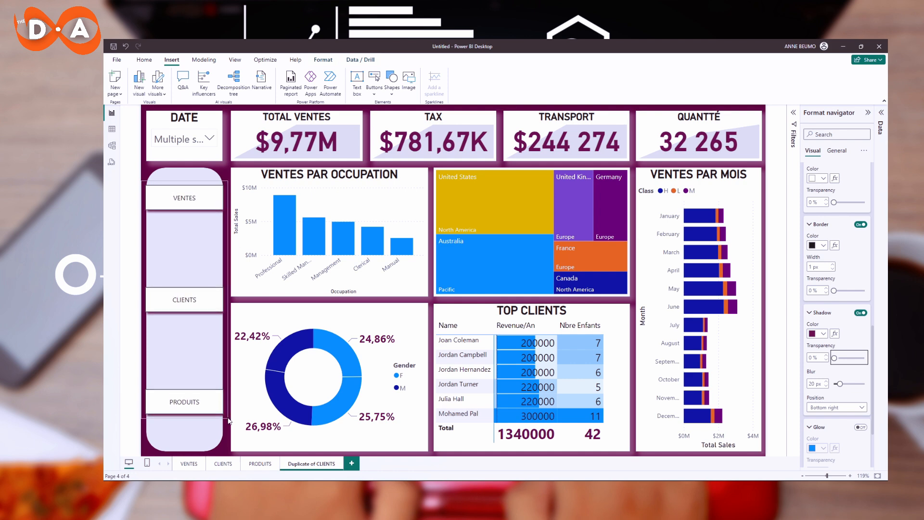
{"action": "left_click_drag", "start_coordinate": [206, 257], "coordinate": [206, 262]}
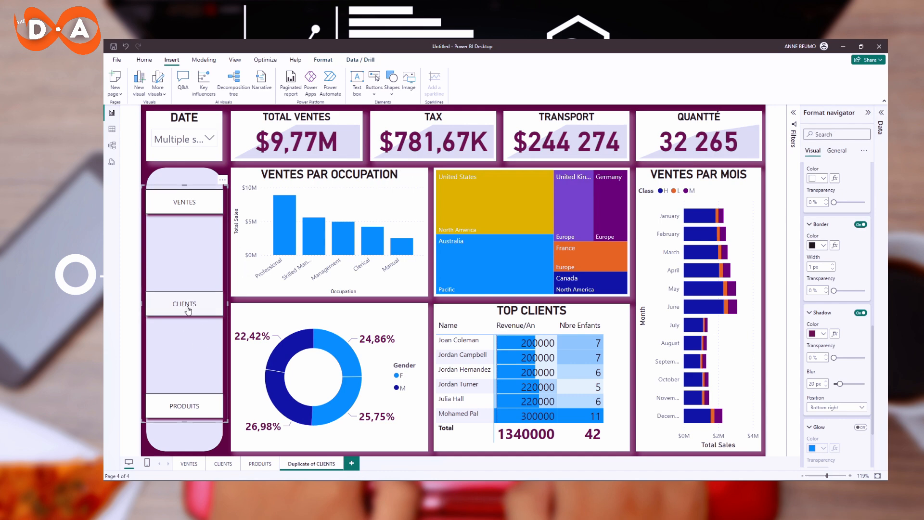
Set the navigator's grid layout padding to 60 px.
{"action": "scroll", "coordinate": [828, 424], "scroll_direction": "down", "scroll_amount": 2}
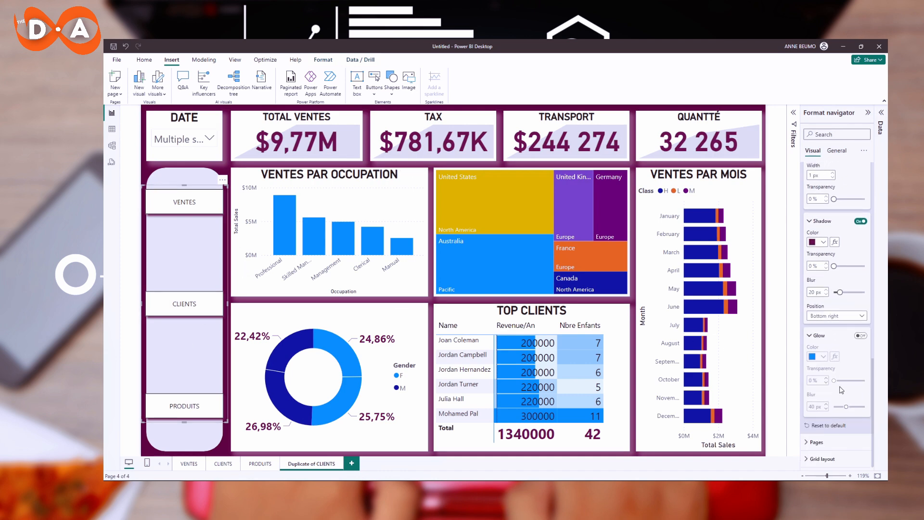
{"action": "left_click", "coordinate": [823, 458]}
{"action": "scroll", "coordinate": [832, 429], "scroll_direction": "down", "scroll_amount": 2}
{"action": "double_click", "coordinate": [811, 443]}
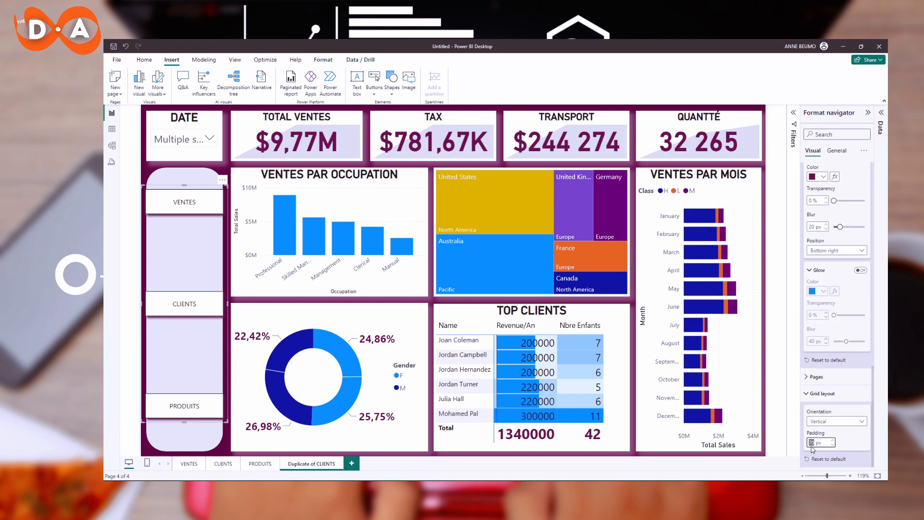
{"action": "type", "text": "60"}
{"action": "key", "text": "Return"}
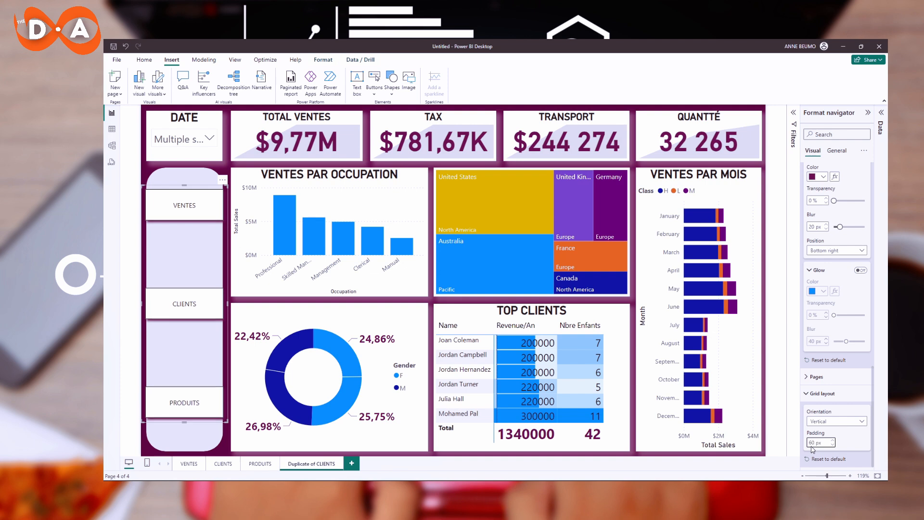
Set the navigator button text to the DIN font, size 20, bold.
{"action": "scroll", "coordinate": [820, 337], "scroll_direction": "down", "scroll_amount": 5}
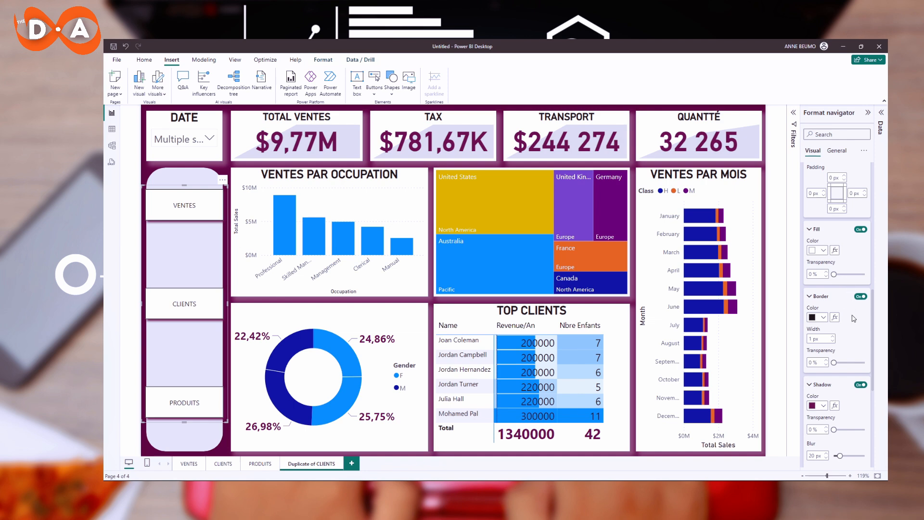
{"action": "scroll", "coordinate": [853, 318], "scroll_direction": "up", "scroll_amount": 3}
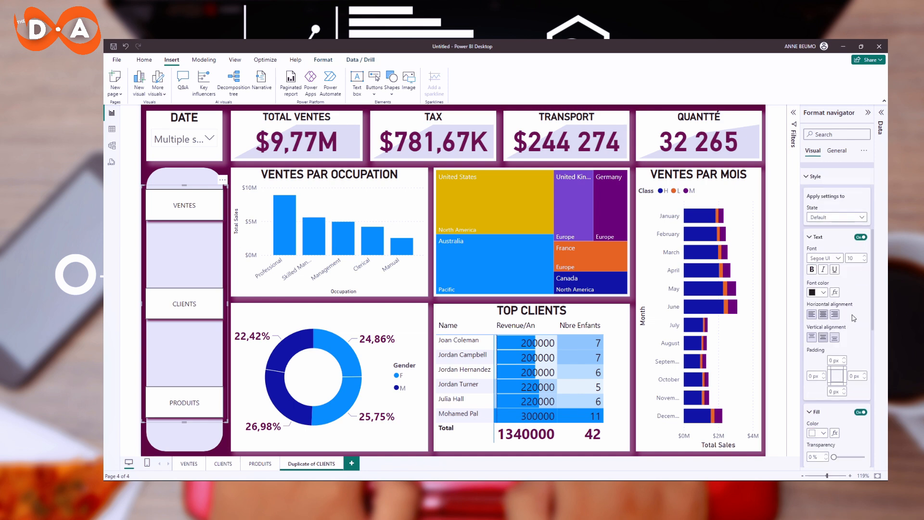
{"action": "left_click", "coordinate": [838, 259]}
{"action": "left_click", "coordinate": [825, 291]}
{"action": "left_click", "coordinate": [865, 256]}
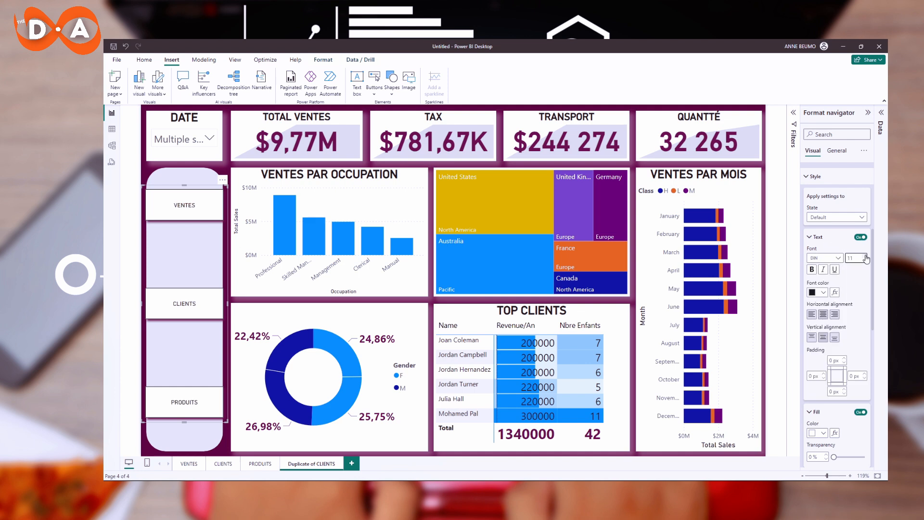
{"action": "left_click", "coordinate": [865, 256]}
{"action": "left_click", "coordinate": [865, 256]}
{"action": "left_click", "coordinate": [866, 257]}
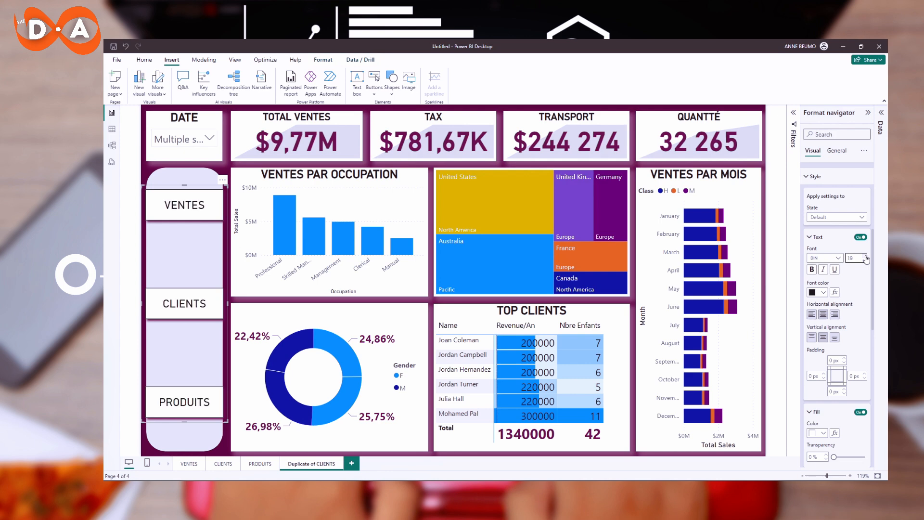
{"action": "left_click", "coordinate": [865, 256]}
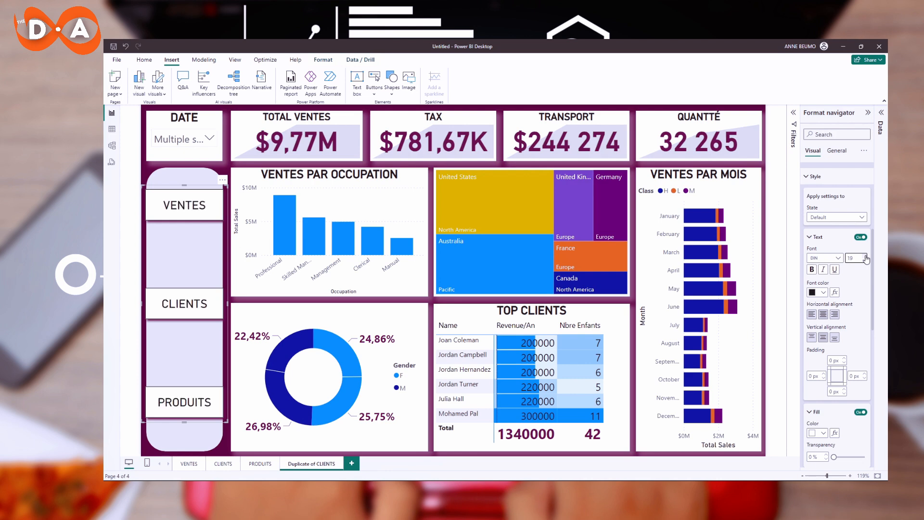
{"action": "left_click", "coordinate": [811, 269]}
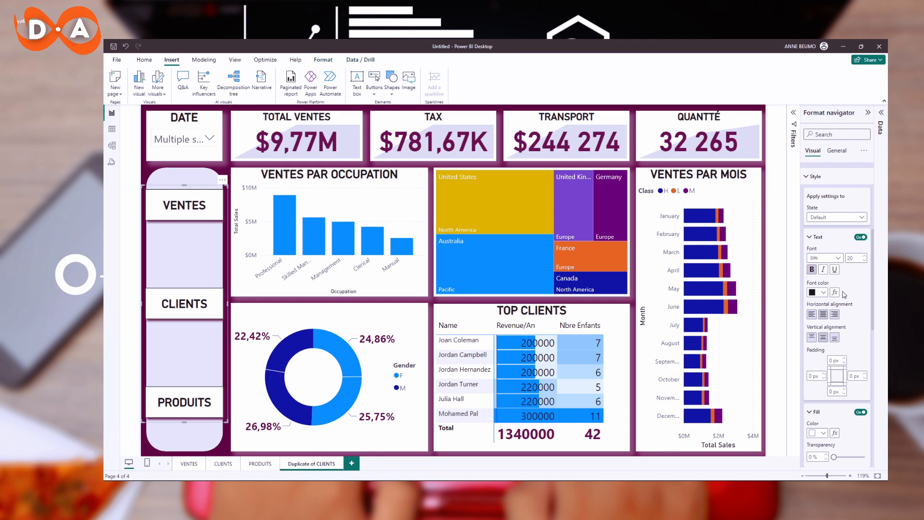
Change the navigator button text colour to dark purple.
{"action": "left_click", "coordinate": [823, 292]}
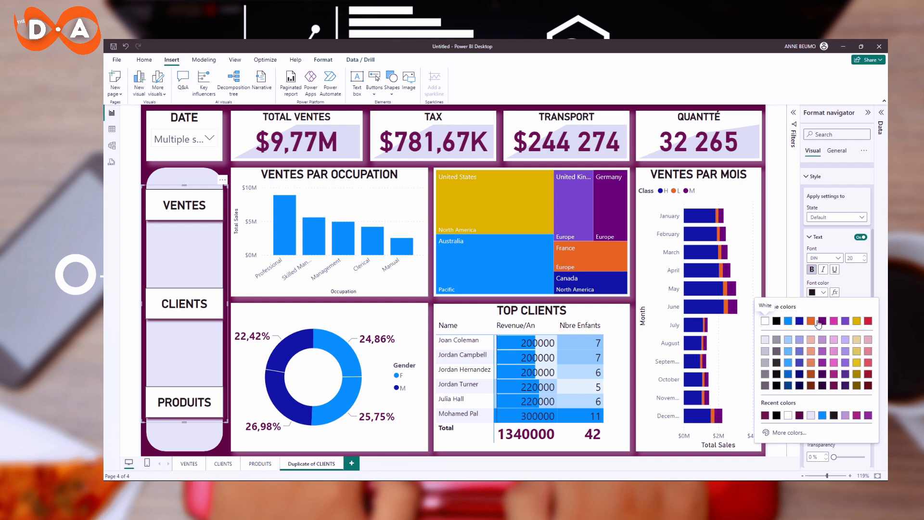
{"action": "left_click", "coordinate": [764, 415]}
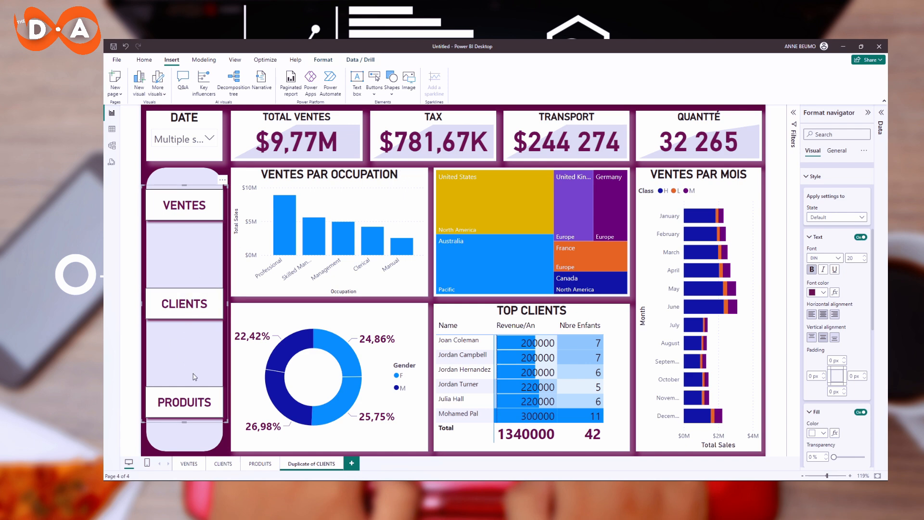
{"action": "left_click", "coordinate": [251, 300]}
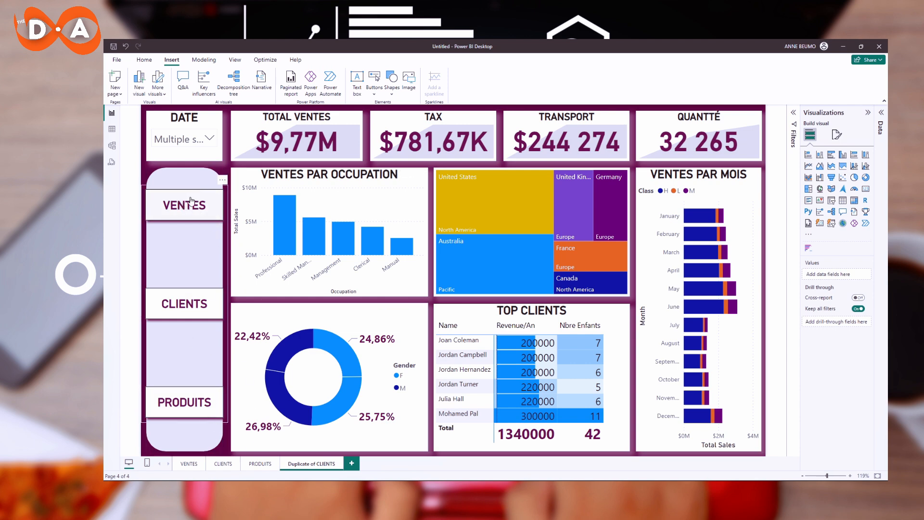
Expand all format categories and turn off the navigator buttons' border.
{"action": "left_click", "coordinate": [200, 242]}
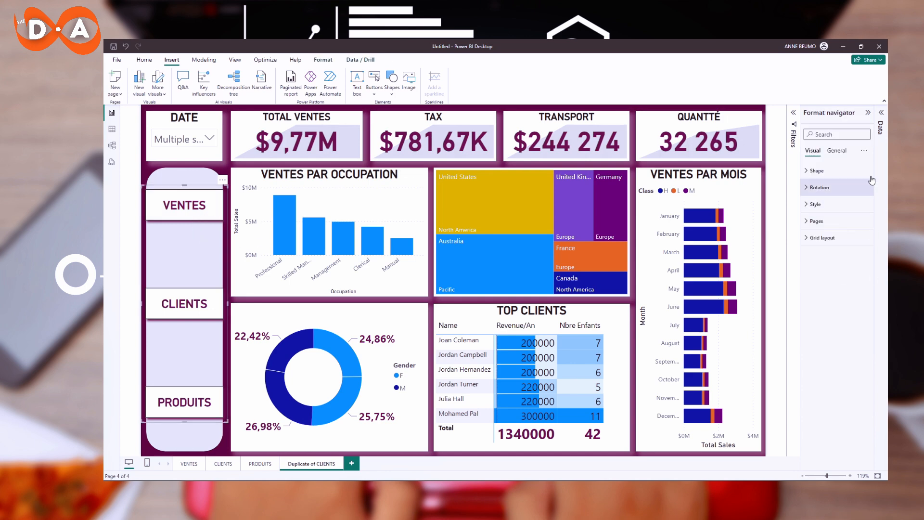
{"action": "left_click", "coordinate": [864, 151]}
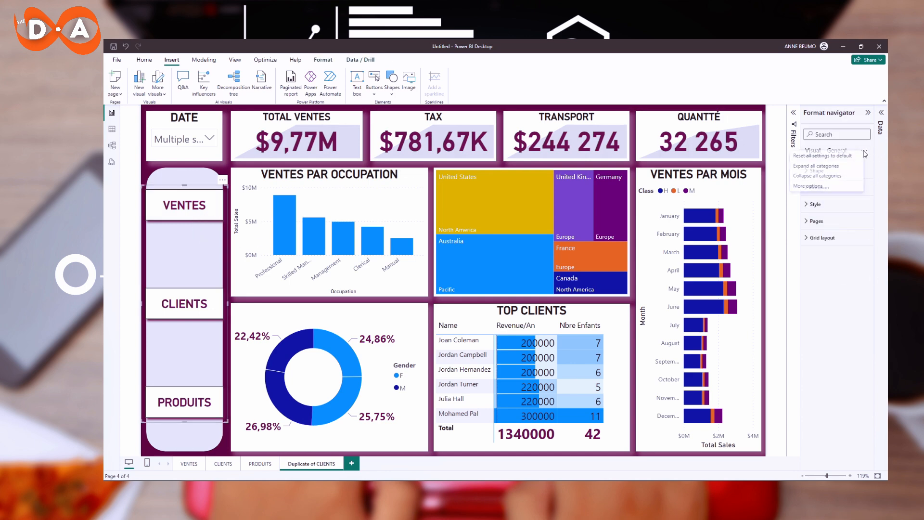
{"action": "left_click", "coordinate": [830, 166]}
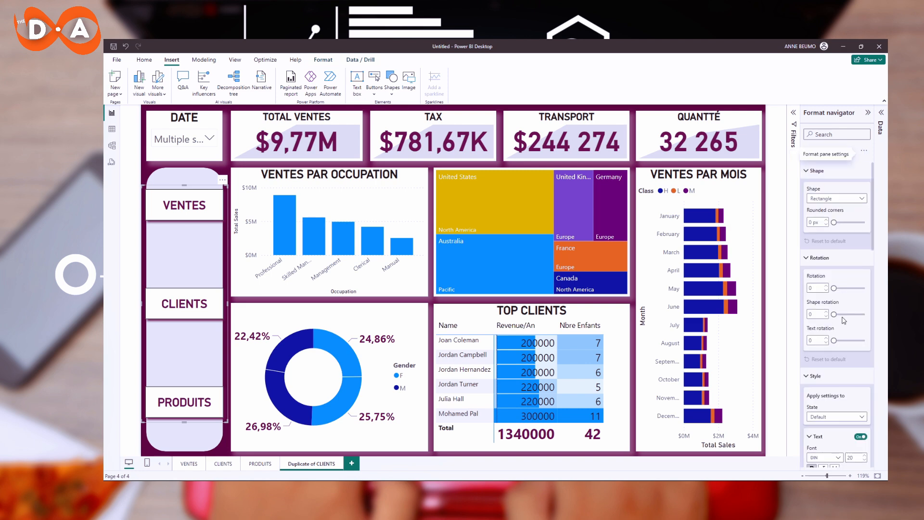
{"action": "scroll", "coordinate": [846, 323], "scroll_direction": "down", "scroll_amount": 6}
{"action": "scroll", "coordinate": [846, 331], "scroll_direction": "down", "scroll_amount": 3}
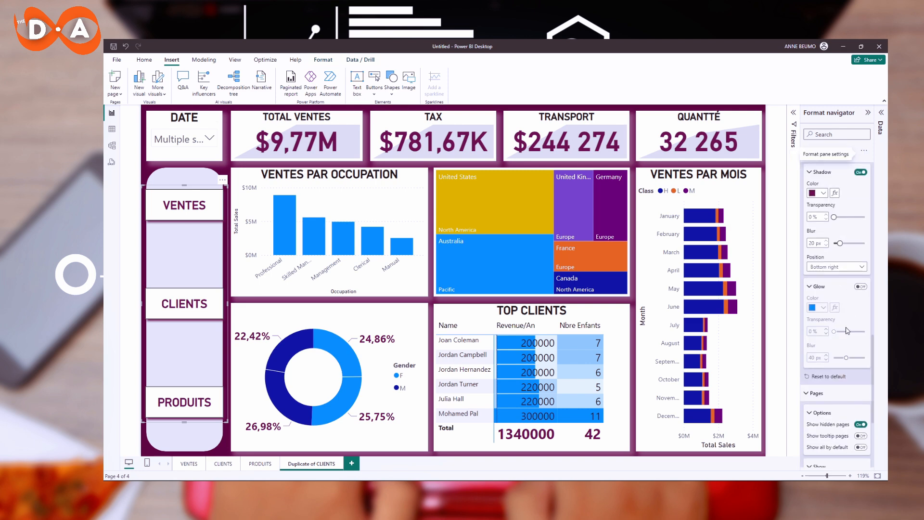
{"action": "scroll", "coordinate": [867, 205], "scroll_direction": "down", "scroll_amount": 2}
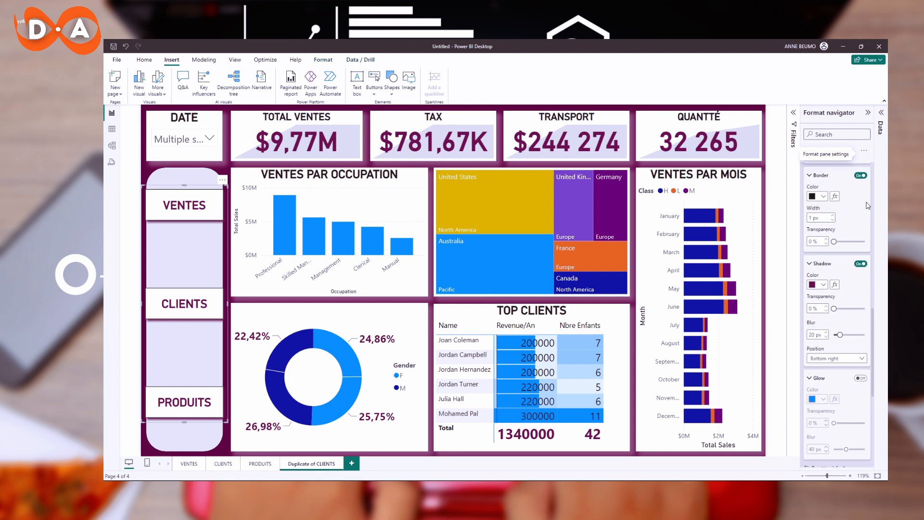
{"action": "left_click", "coordinate": [865, 176]}
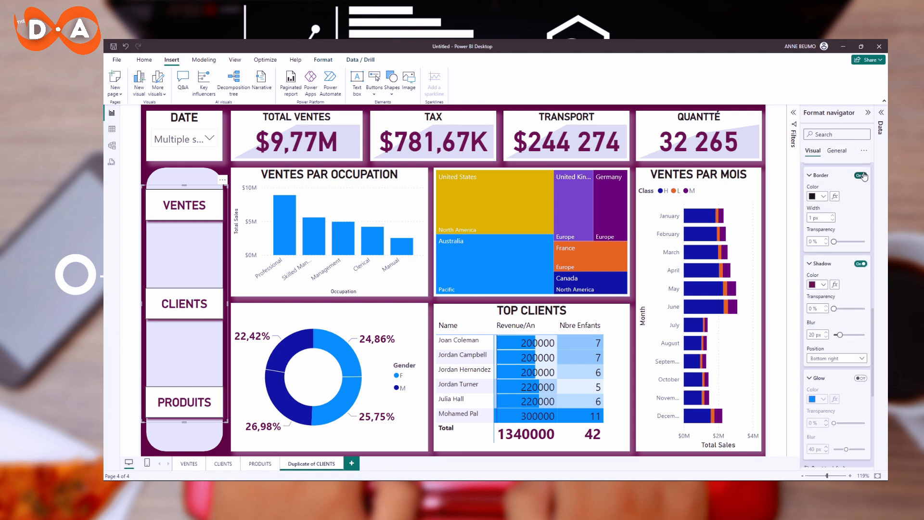
{"action": "left_click", "coordinate": [228, 174]}
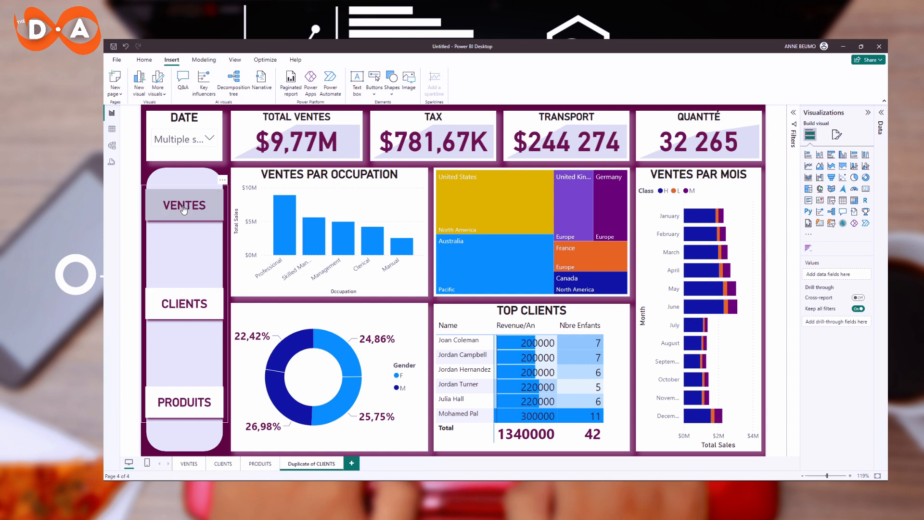
Test the navigator by switching between the VENTES, CLIENTS and Duplicate of CLIENTS pages.
{"action": "left_click", "coordinate": [192, 465]}
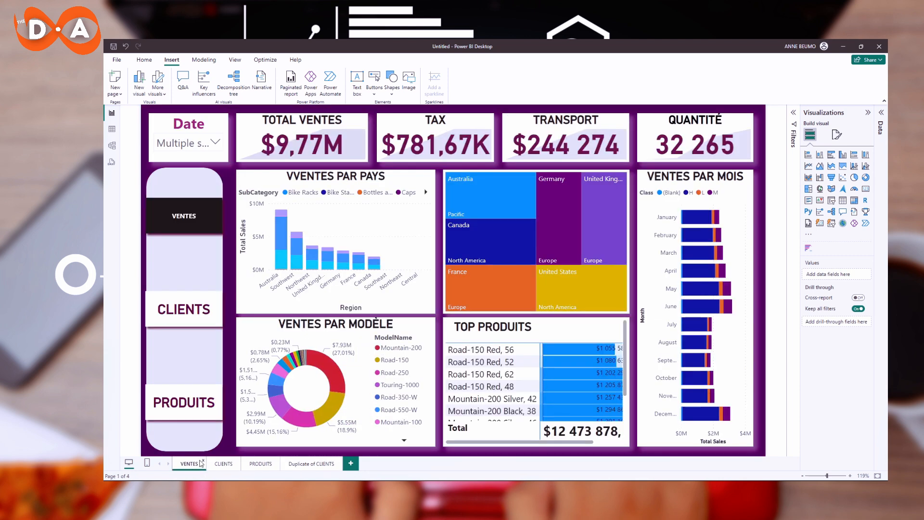
{"action": "left_click", "coordinate": [197, 319], "text": "ctrl"}
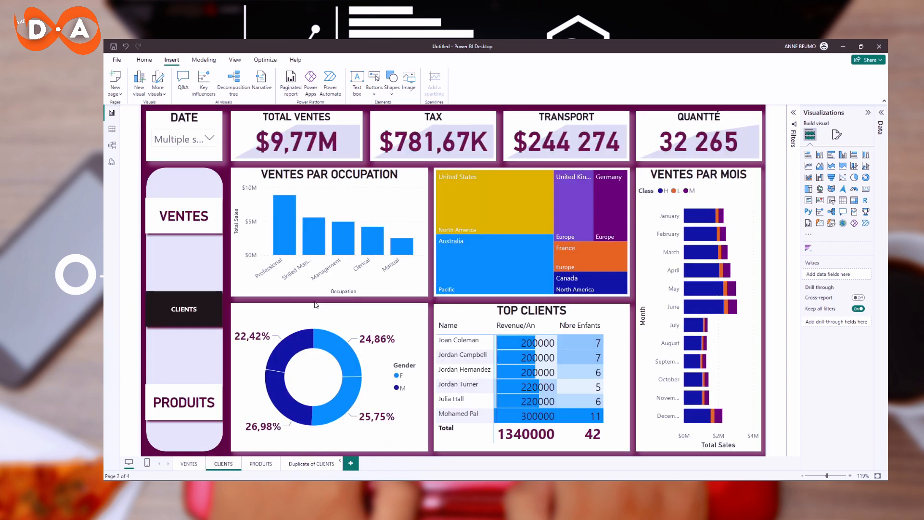
{"action": "left_click", "coordinate": [311, 463]}
{"action": "left_click", "coordinate": [194, 309]}
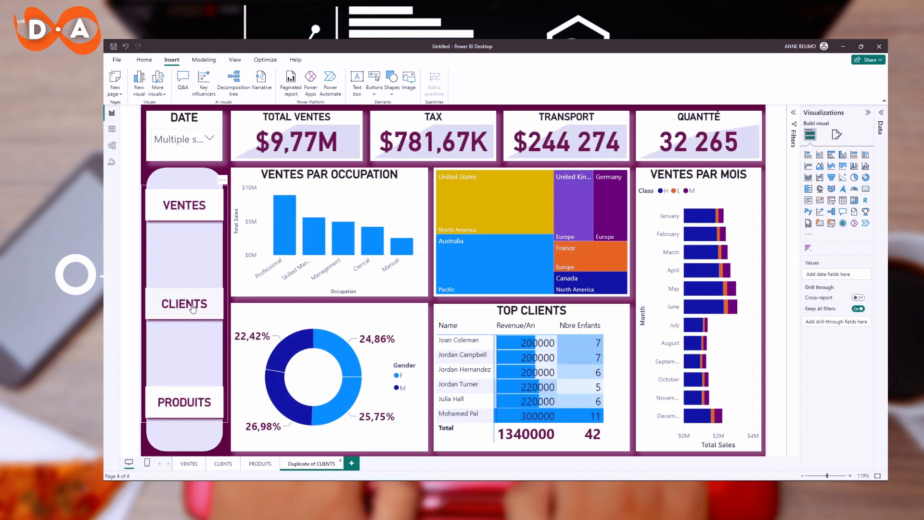
{"action": "left_click", "coordinate": [193, 308], "text": "ctrl"}
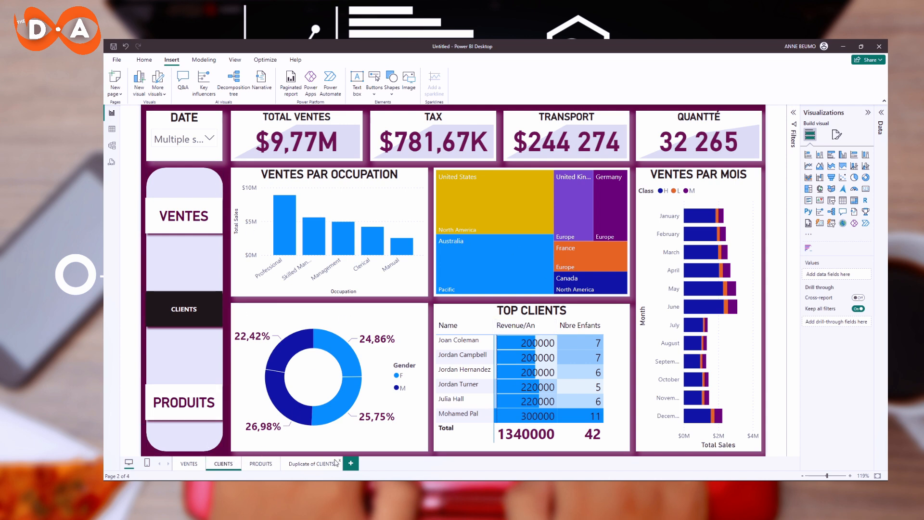
Hide the PRODUITS, CLIENTS and Duplicate of CLIENTS pages from the report page tabs.
{"action": "right_click", "coordinate": [258, 465]}
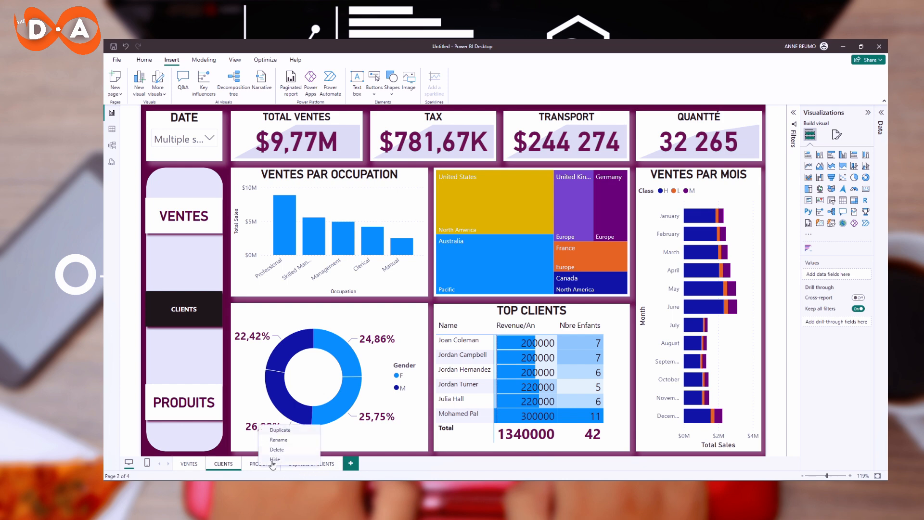
{"action": "left_click", "coordinate": [273, 459]}
{"action": "right_click", "coordinate": [224, 465]}
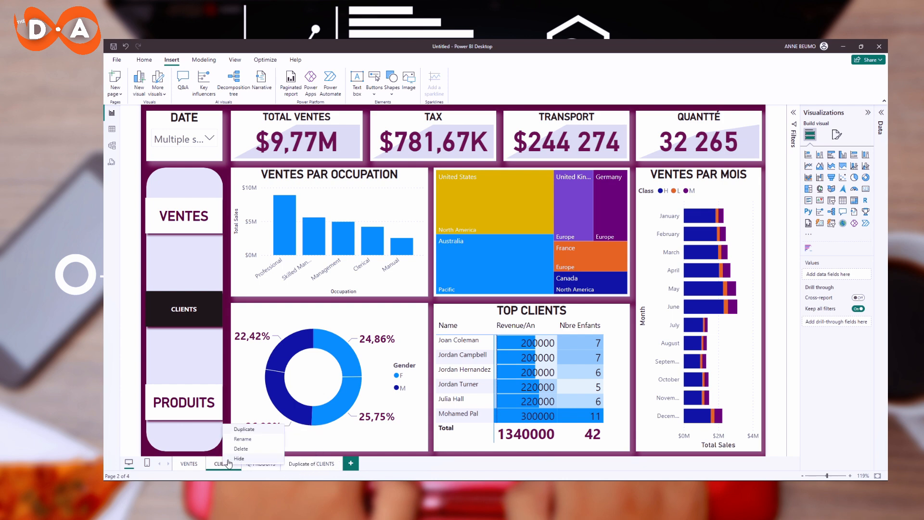
{"action": "left_click", "coordinate": [240, 459]}
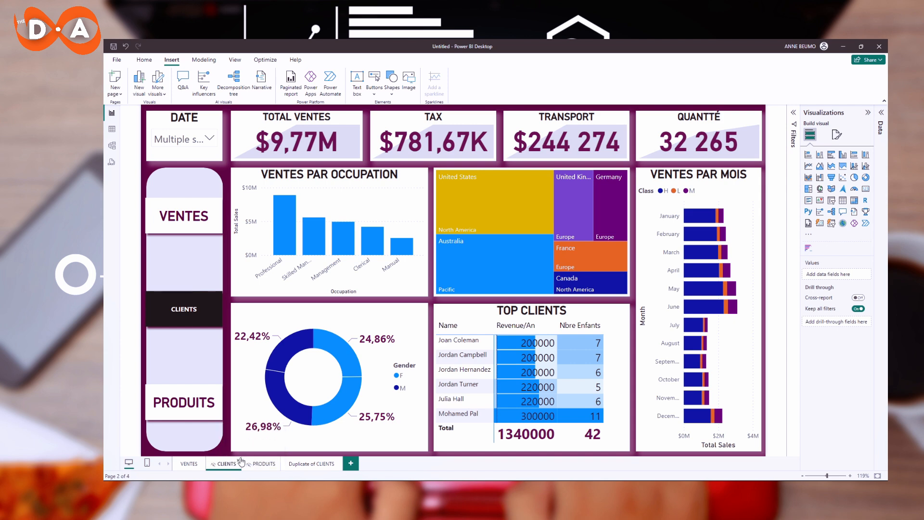
{"action": "right_click", "coordinate": [301, 466]}
{"action": "left_click", "coordinate": [315, 458]}
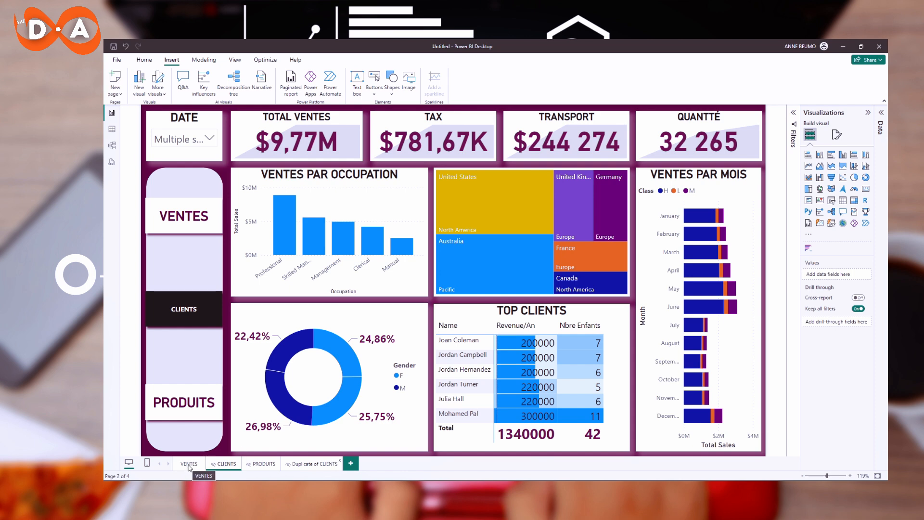
Add a new blank page and rename it ACCEUIL.
{"action": "left_click", "coordinate": [351, 462]}
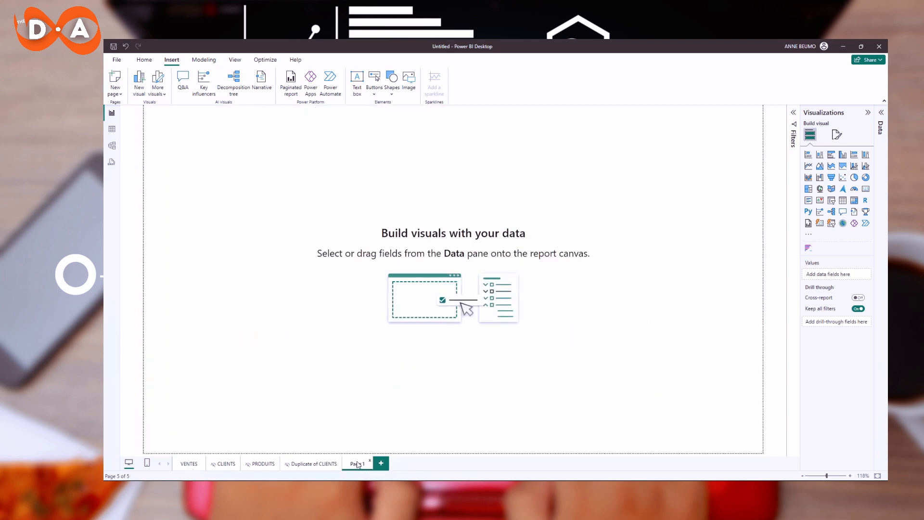
{"action": "right_click", "coordinate": [360, 464]}
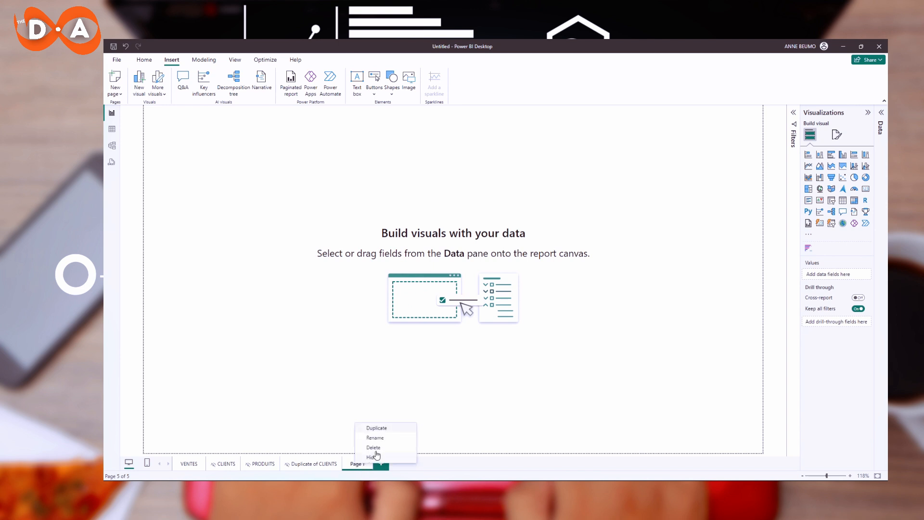
{"action": "left_click", "coordinate": [376, 438]}
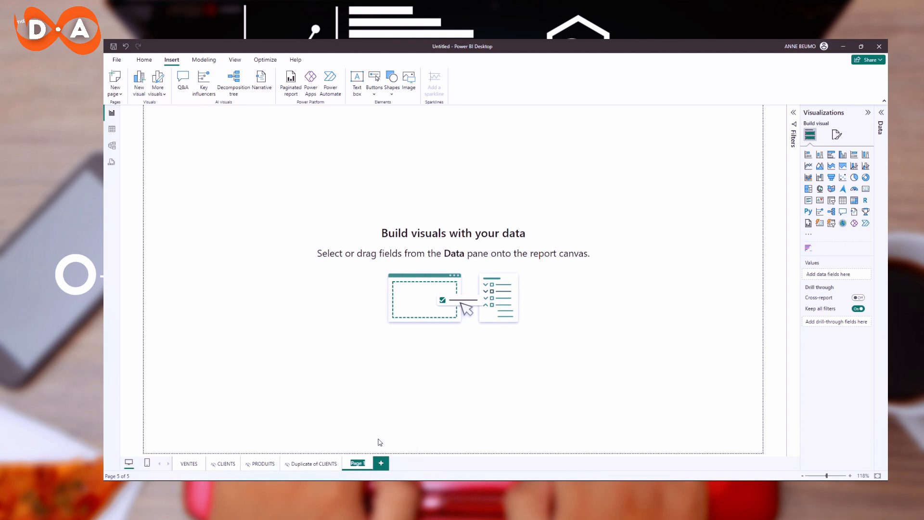
{"action": "type", "text": "ACC"}
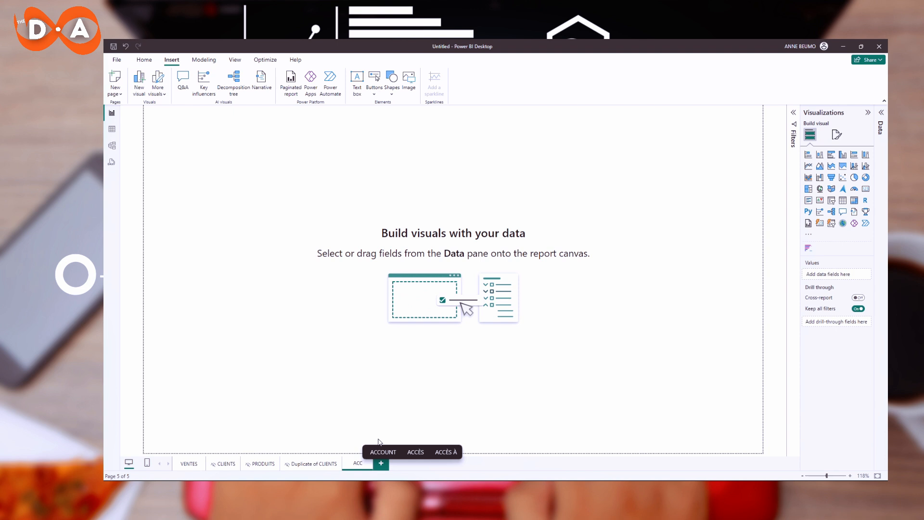
{"action": "type", "text": "EUIL"}
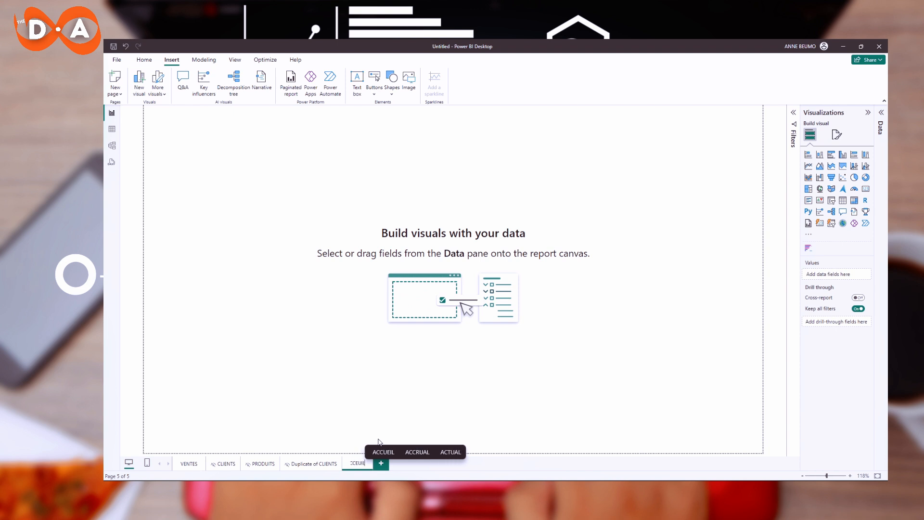
{"action": "key", "text": "Return"}
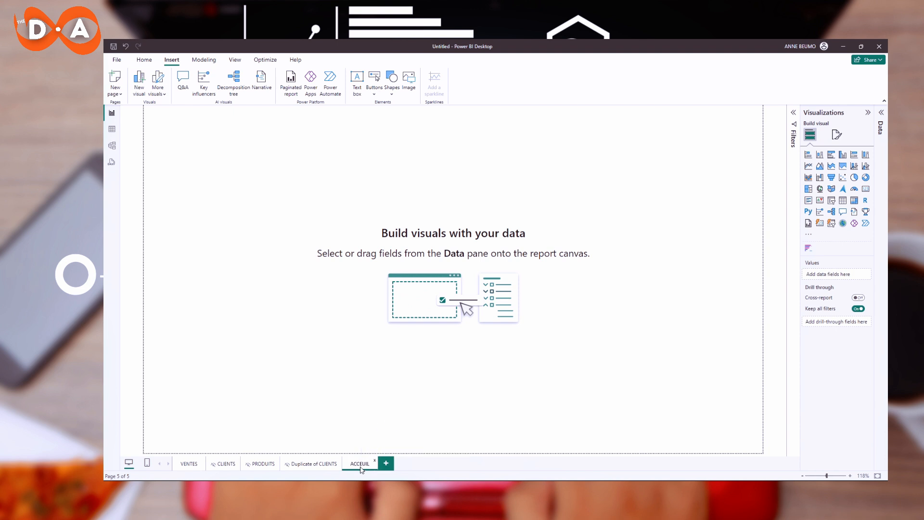
Move the ACCEUIL page to the first tab position, then reselect the navigator on the Duplicate of CLIENTS page.
{"action": "left_click_drag", "start_coordinate": [361, 467], "coordinate": [190, 464]}
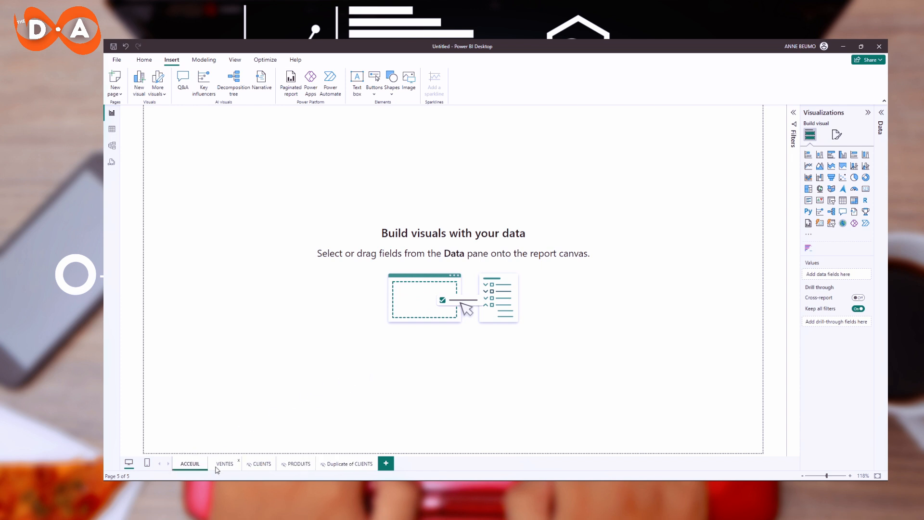
{"action": "left_click", "coordinate": [341, 466]}
{"action": "left_click", "coordinate": [200, 243]}
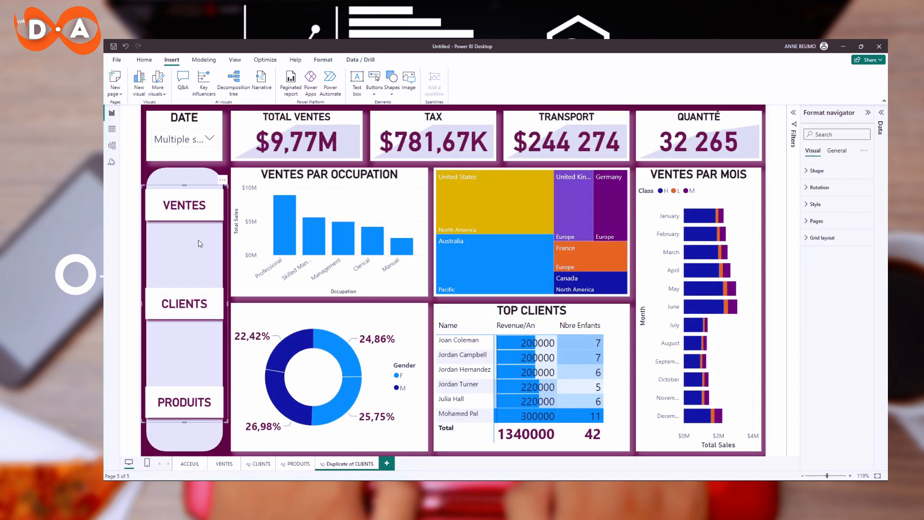
Paste the navigator from the Duplicate of CLIENTS page onto the ACCEUIL page and move it up near the top.
{"action": "left_click", "coordinate": [204, 177], "text": "ctrl"}
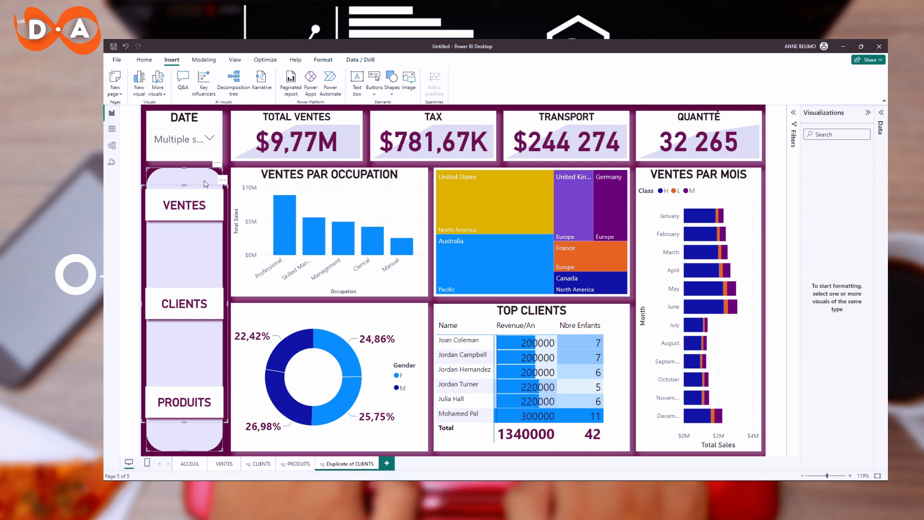
{"action": "left_click", "coordinate": [190, 464]}
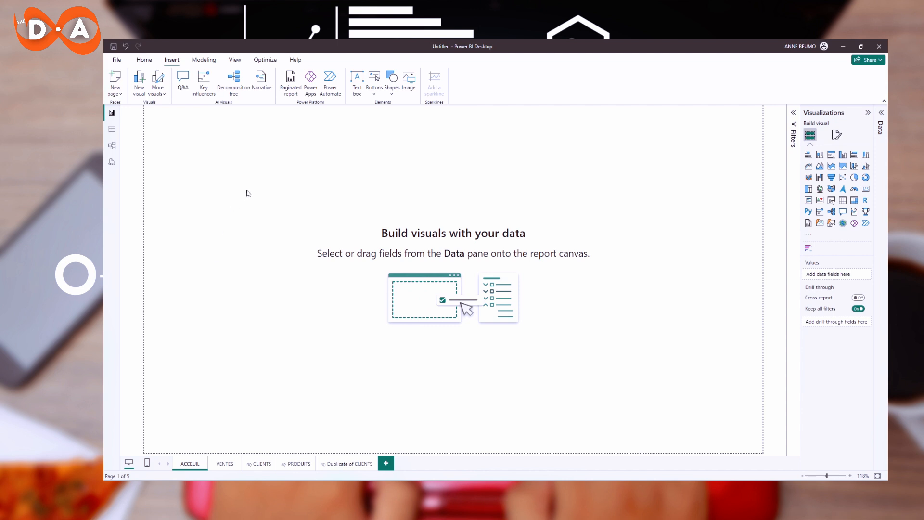
{"action": "key", "text": "ctrl+v"}
{"action": "left_click_drag", "start_coordinate": [209, 175], "coordinate": [211, 138]}
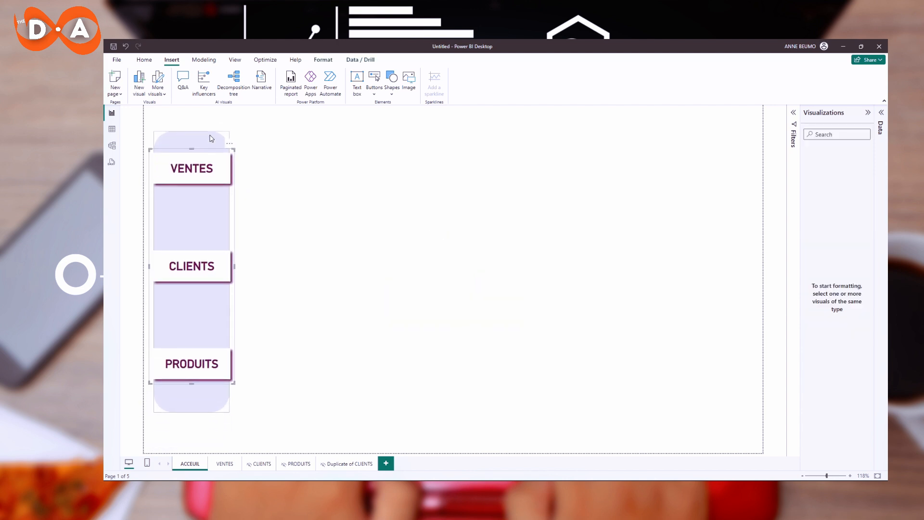
{"action": "left_click", "coordinate": [354, 212]}
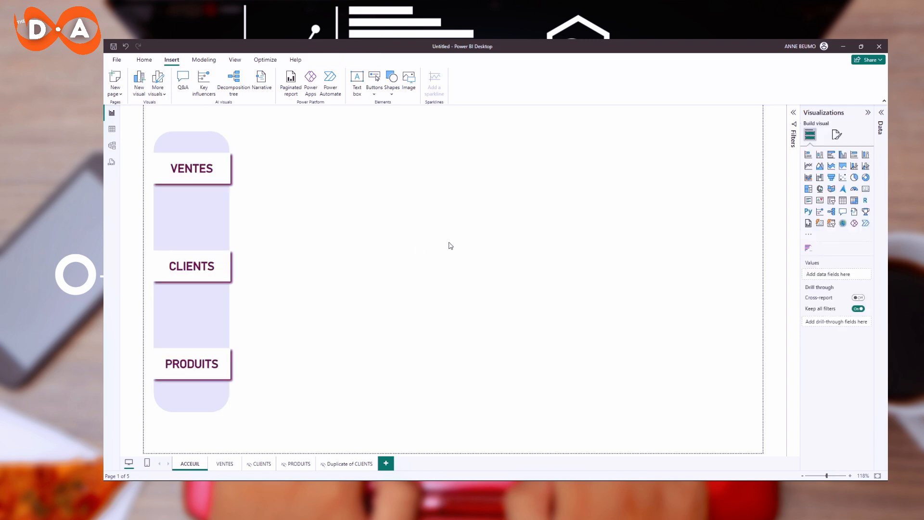
Set the ACCEUIL page's canvas background to the dark purple recent color with 0% transparency.
{"action": "left_click", "coordinate": [836, 134]}
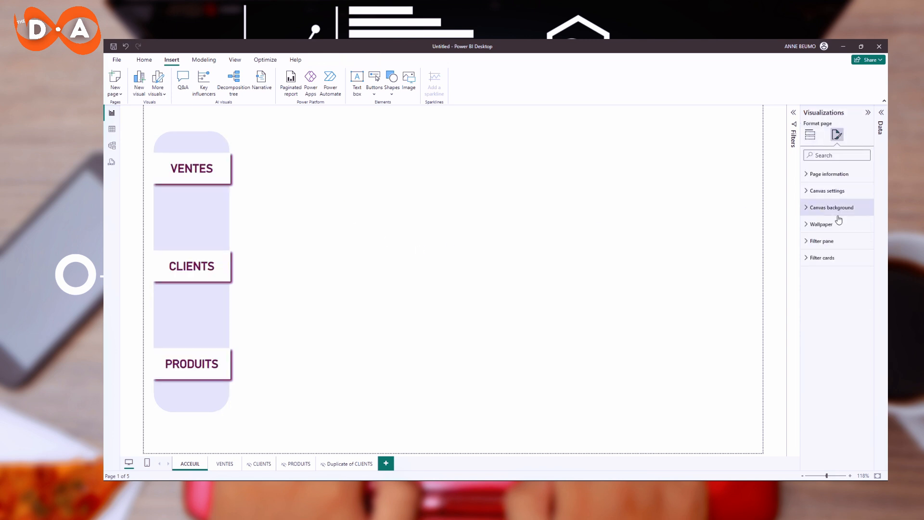
{"action": "left_click", "coordinate": [845, 191]}
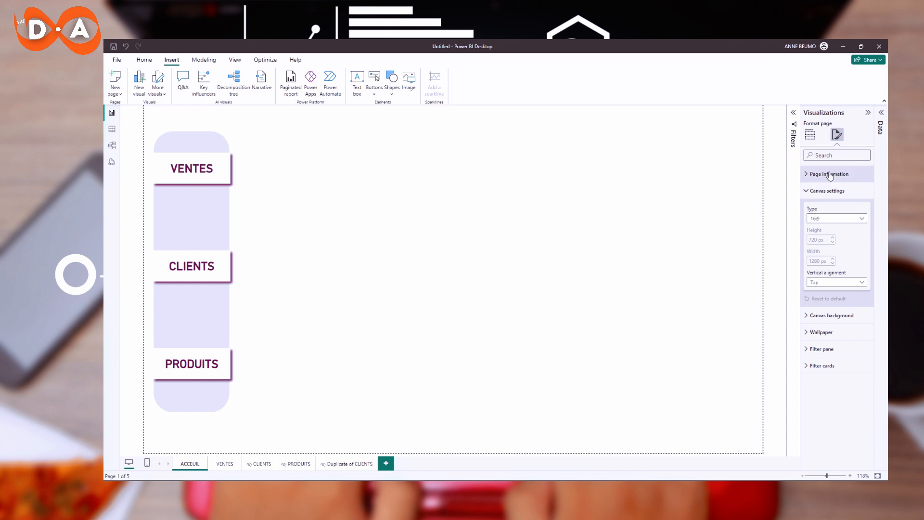
{"action": "left_click", "coordinate": [829, 191]}
{"action": "left_click", "coordinate": [835, 207]}
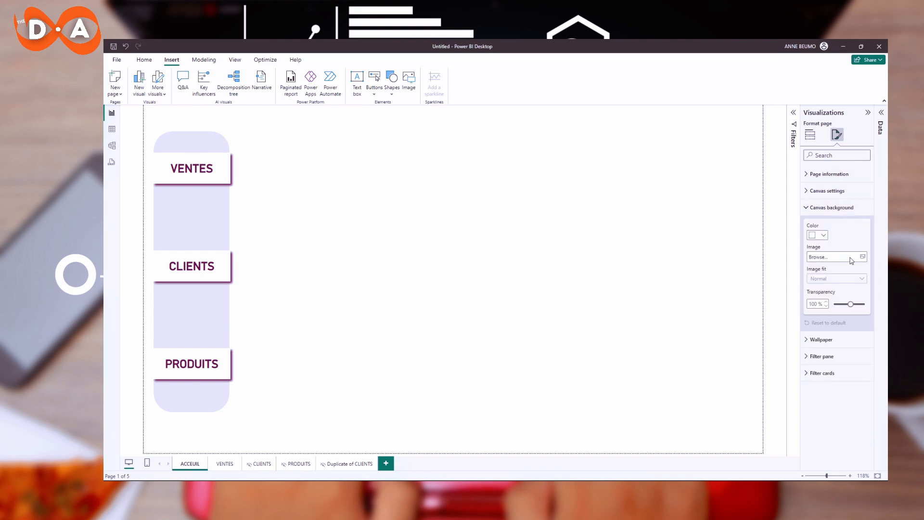
{"action": "left_click", "coordinate": [818, 235]}
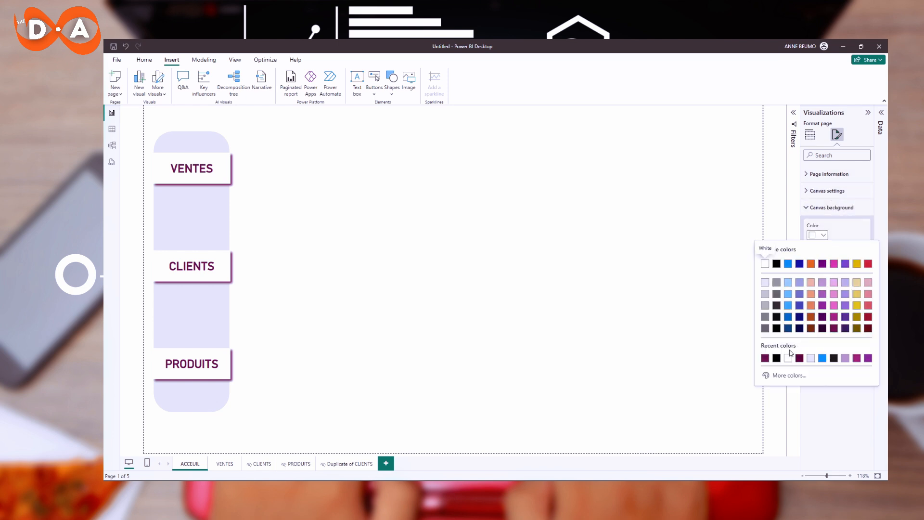
{"action": "left_click", "coordinate": [764, 357]}
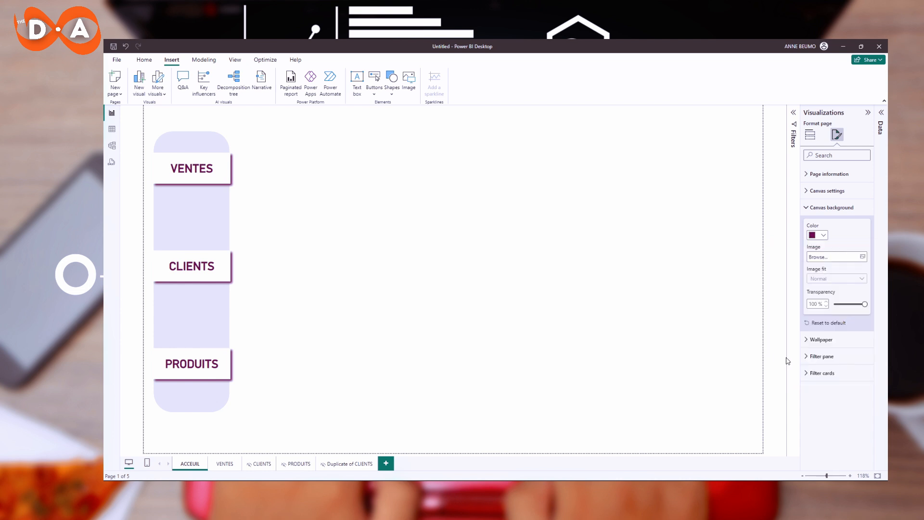
{"action": "left_click_drag", "start_coordinate": [855, 307], "coordinate": [834, 304]}
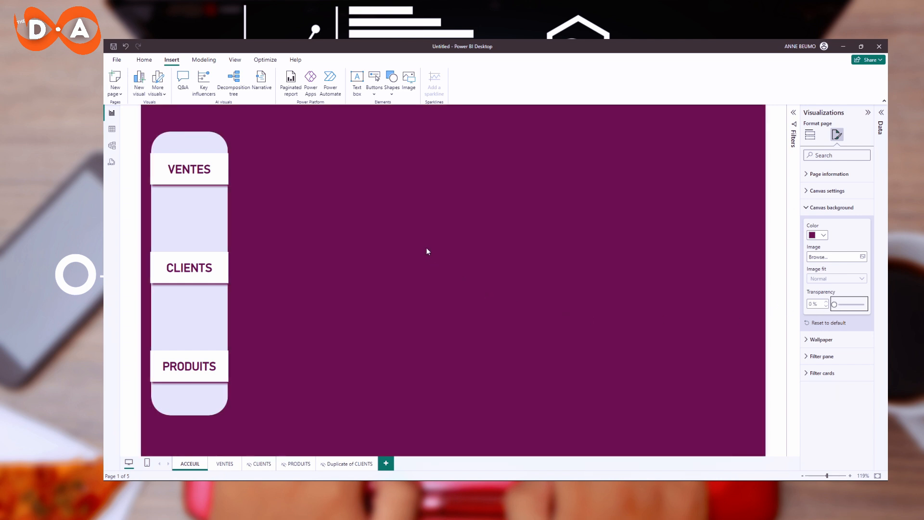
{"action": "left_click", "coordinate": [377, 277]}
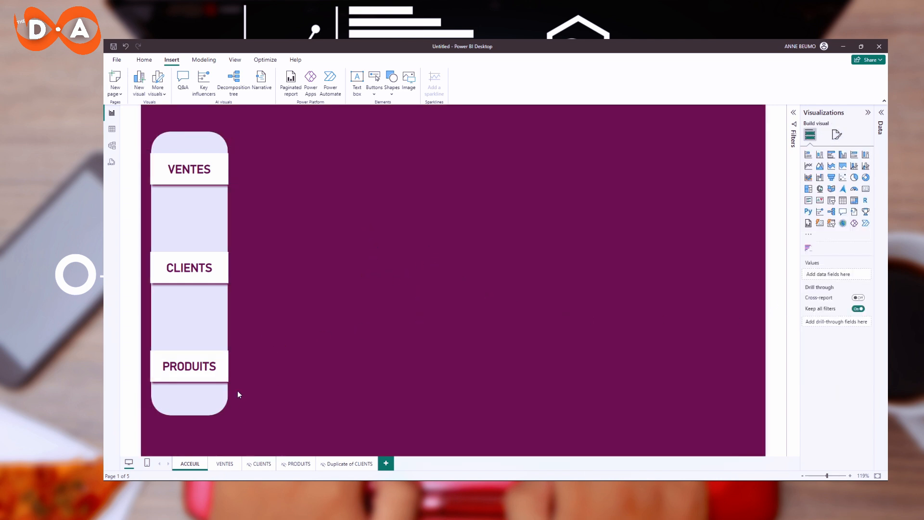
Hide the VENTES page from the page tabs and return to the ACCEUIL page.
{"action": "right_click", "coordinate": [224, 467]}
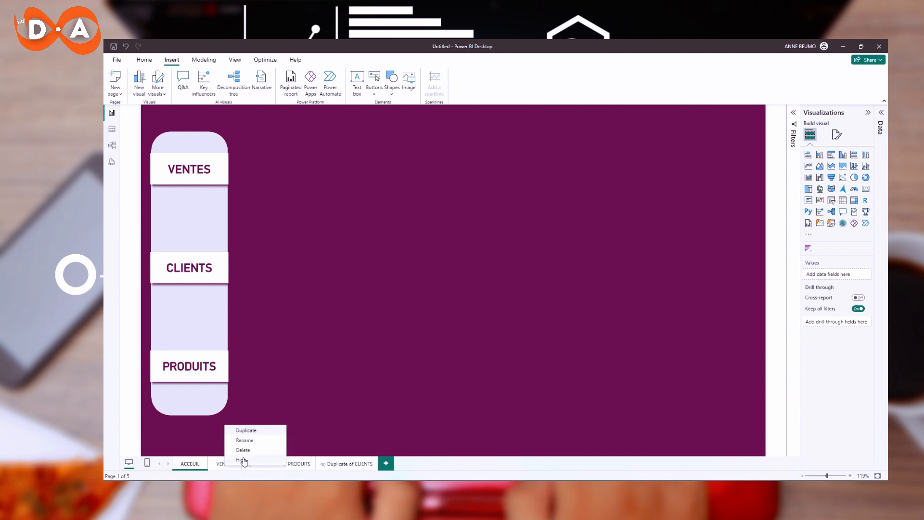
{"action": "left_click", "coordinate": [245, 458]}
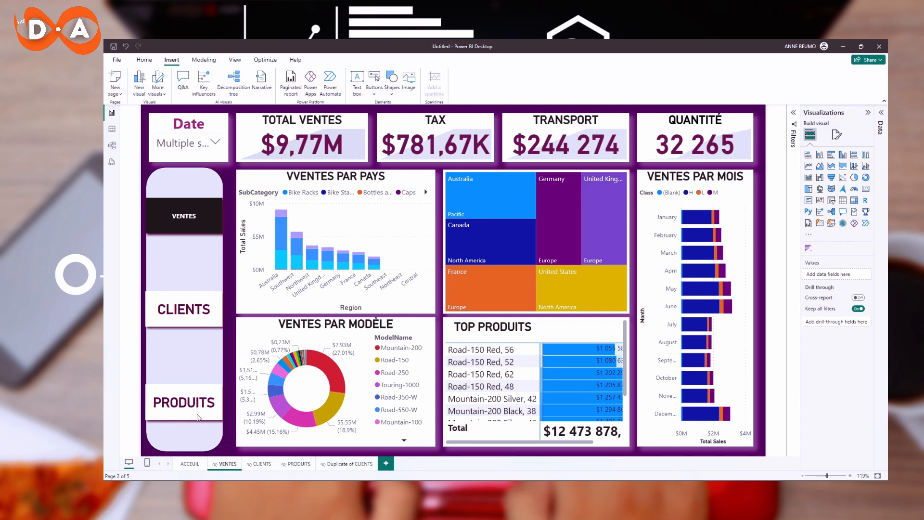
{"action": "left_click", "coordinate": [200, 462]}
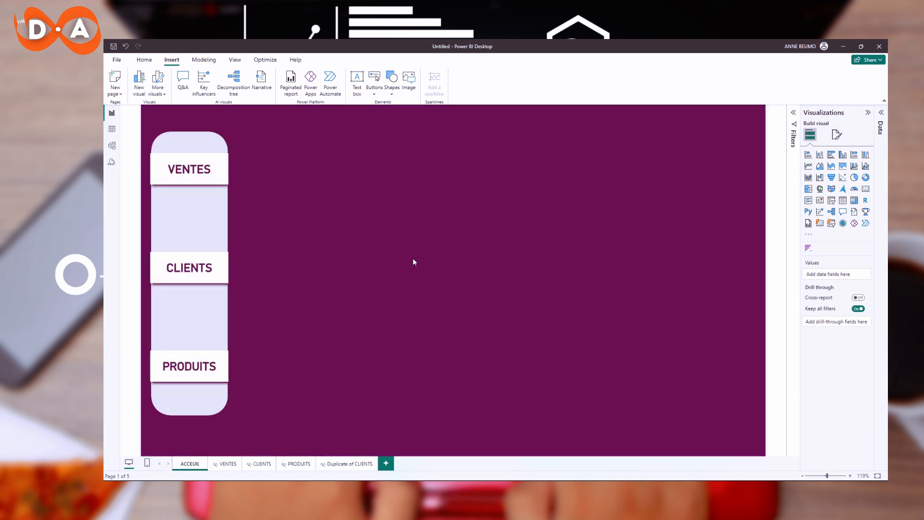